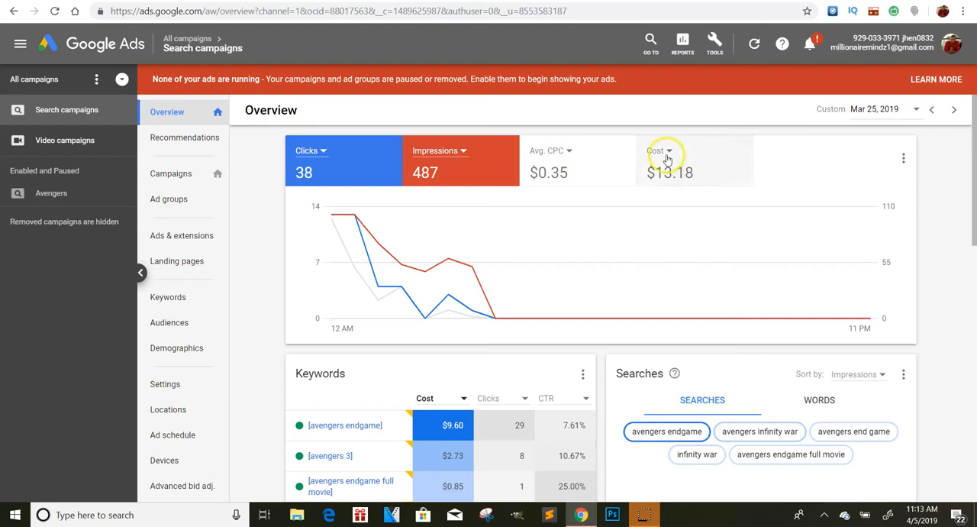
# Examine the search campaigns' performance overview for Mar 25, 2019, including the most-shown Avengers ad
pyautogui.moveTo(705, 315)
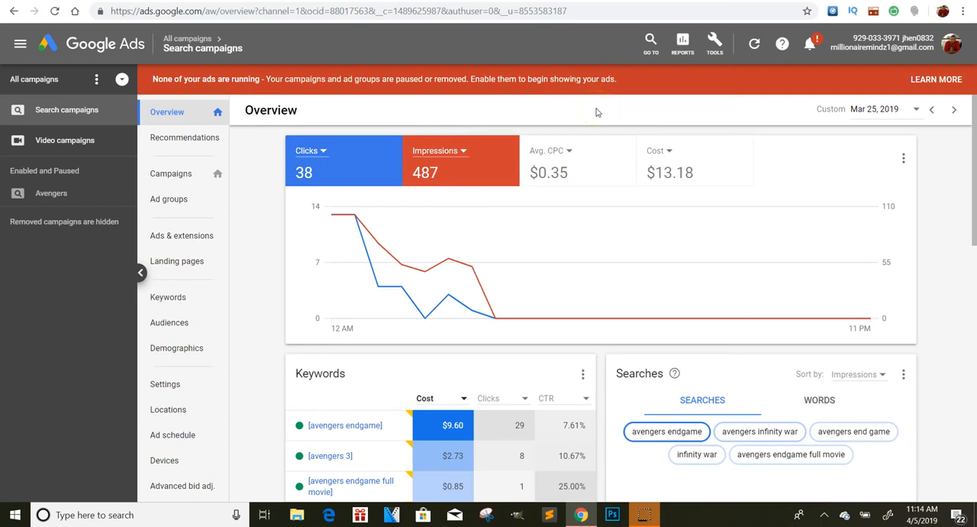
pyautogui.moveTo(966, 231); pyautogui.dragTo(966, 404)
pyautogui.moveTo(339, 259)
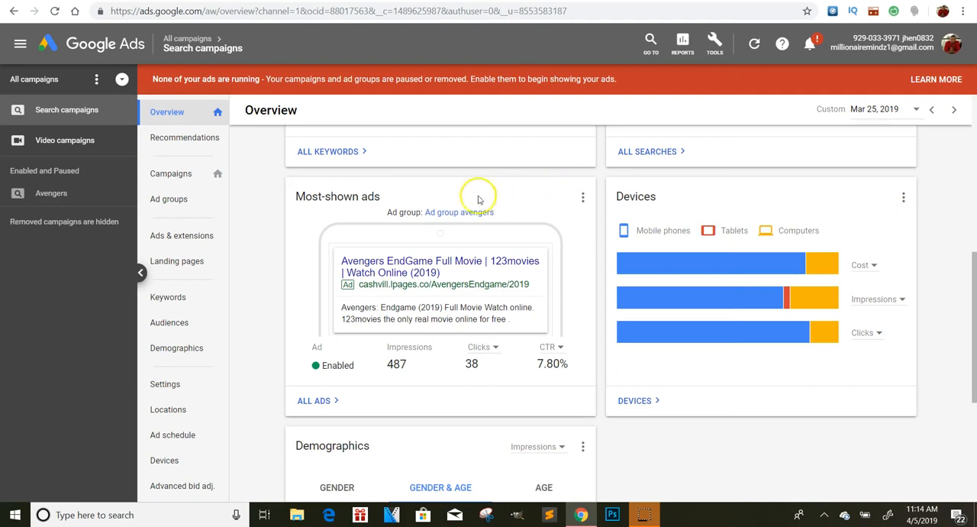
pyautogui.moveTo(420, 236)
pyautogui.moveTo(516, 255)
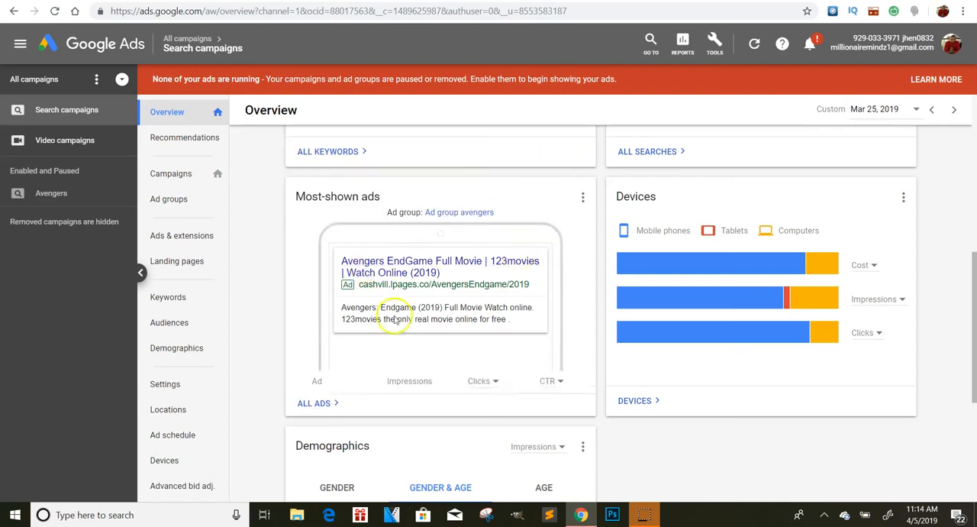
pyautogui.moveTo(520, 366)
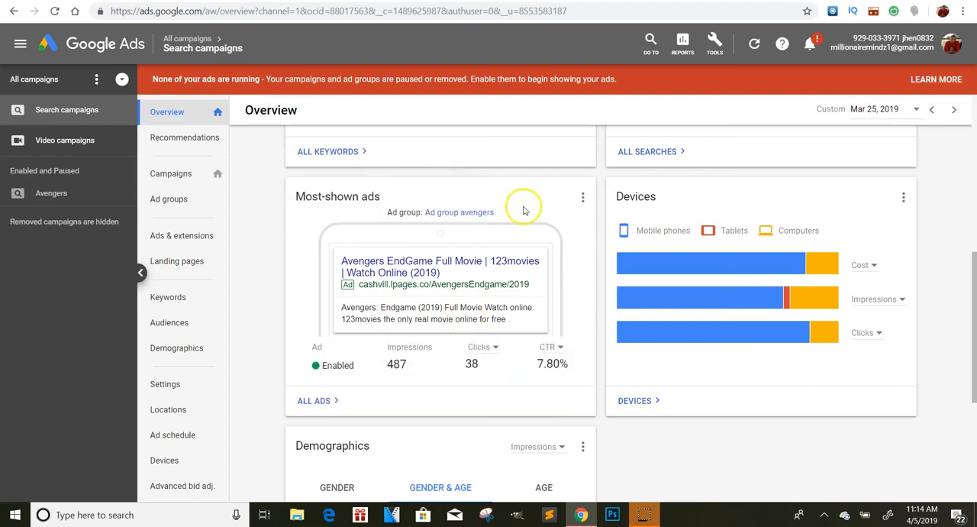
pyautogui.moveTo(403, 269)
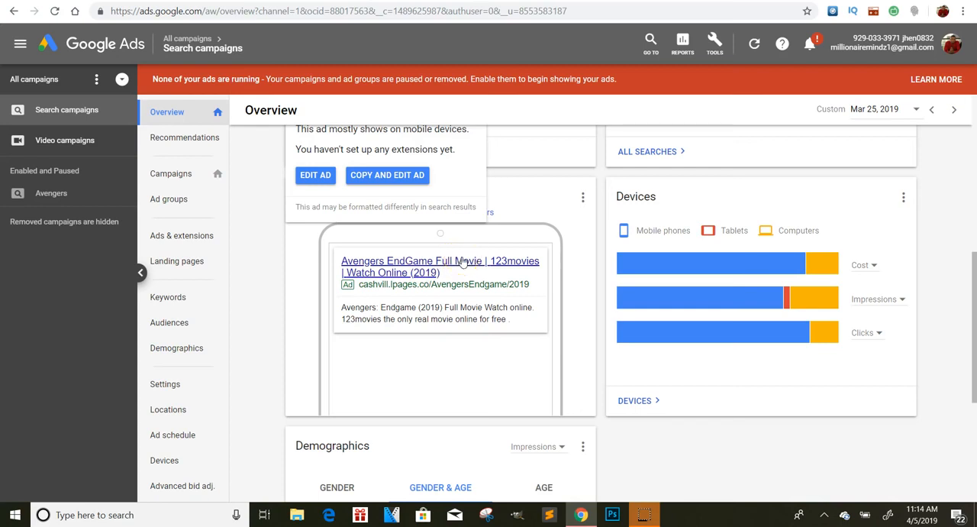
# Check the Clicks and Impressions totals for the search campaigns on the overview
pyautogui.scroll(6, 459, 267)
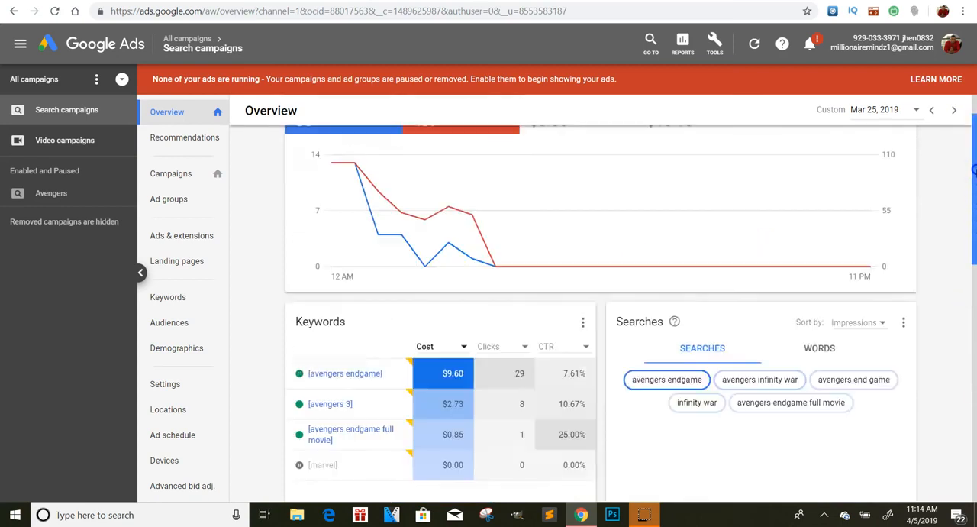
pyautogui.click(359, 183)
pyautogui.click(308, 174)
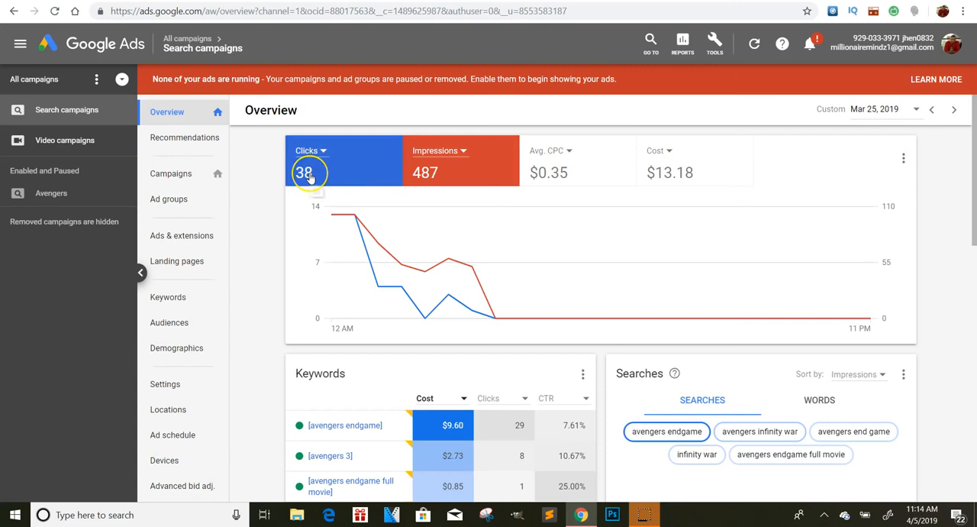
pyautogui.click(316, 188)
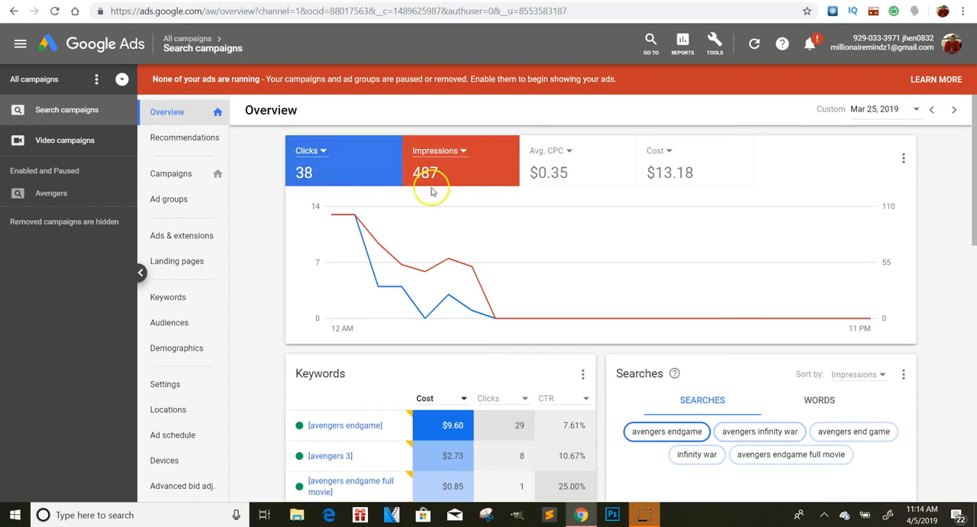
pyautogui.moveTo(974, 181); pyautogui.dragTo(961, 329)
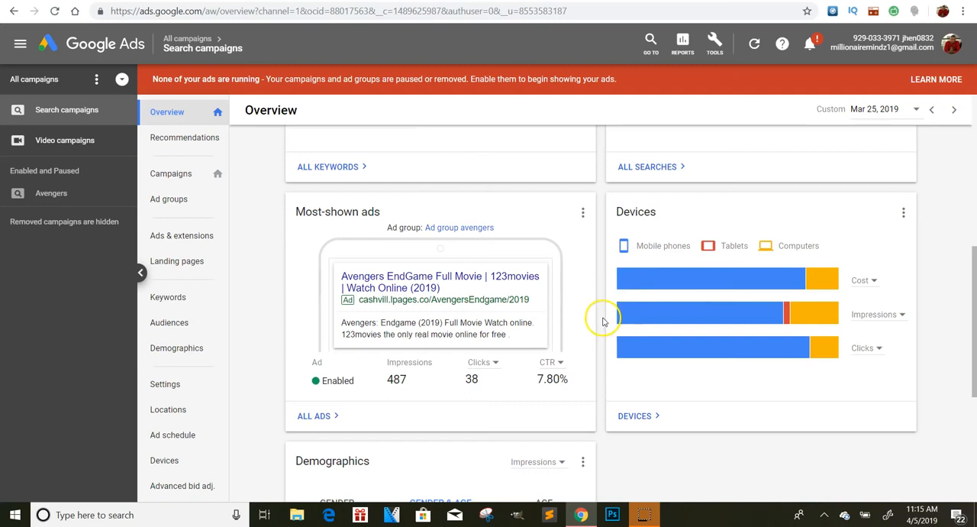
# View the landing page at cashvill.lpages.co/movies and return to the campaign overview
pyautogui.moveTo(474, 300)
pyautogui.click(478, 284)
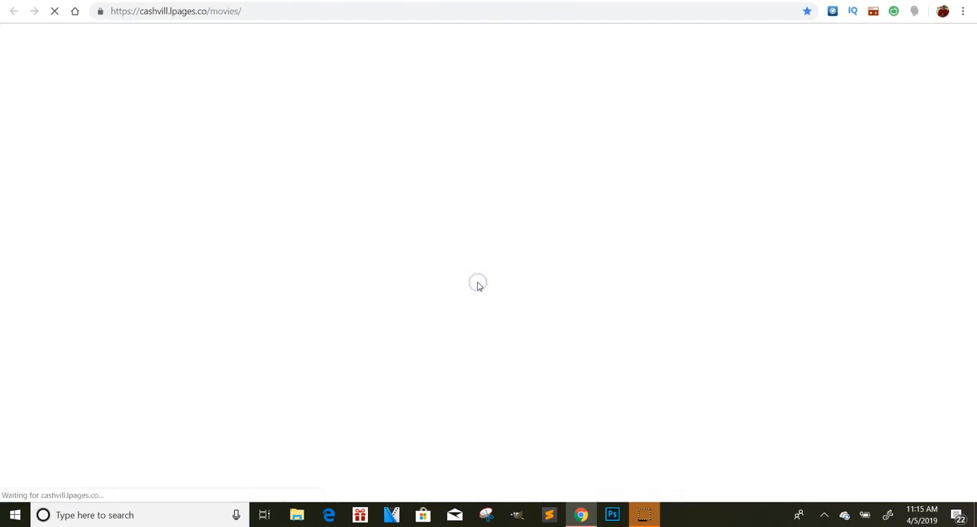
pyautogui.moveTo(971, 60)
pyautogui.mouseDown()
pyautogui.moveTo(974, 202)
pyautogui.moveTo(971, 59)
pyautogui.mouseUp()
pyautogui.click(491, 140)
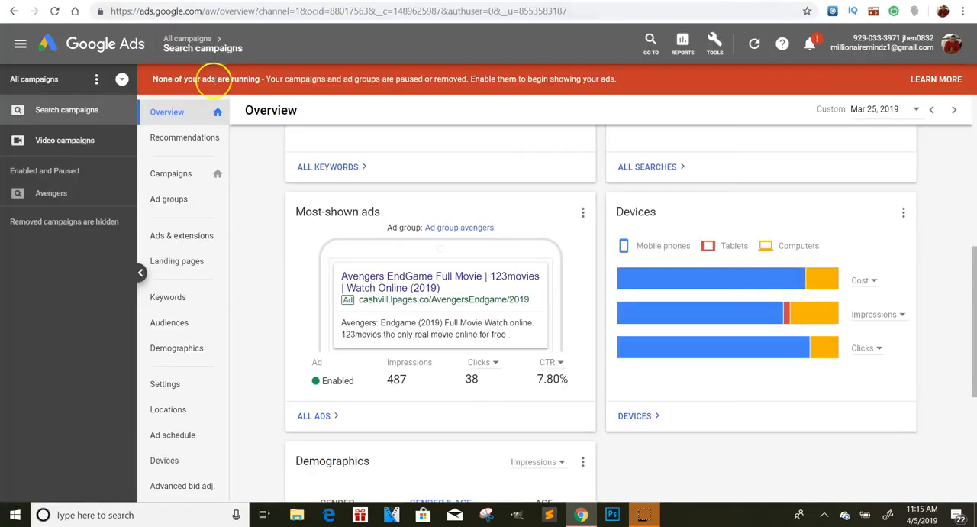
# Open the campaigns list and start creating a new campaign
pyautogui.click(54, 86)
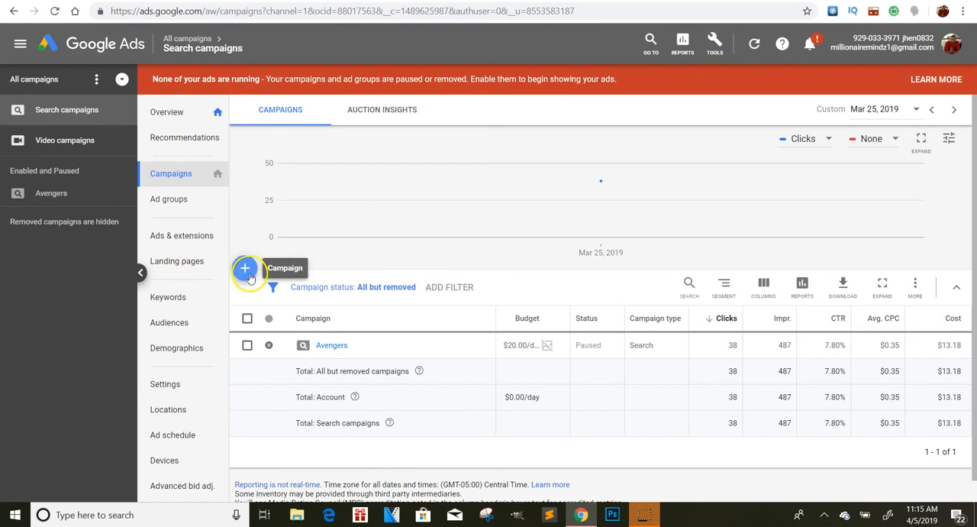
pyautogui.click(249, 273)
pyautogui.click(297, 317)
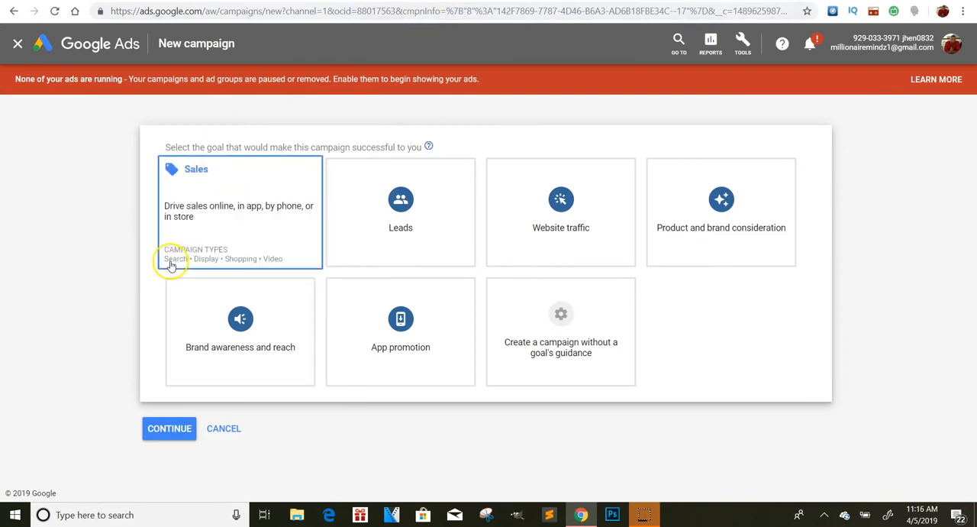
# Choose Website traffic as the campaign goal and Search as its type, and continue to the campaign settings
pyautogui.click(550, 213)
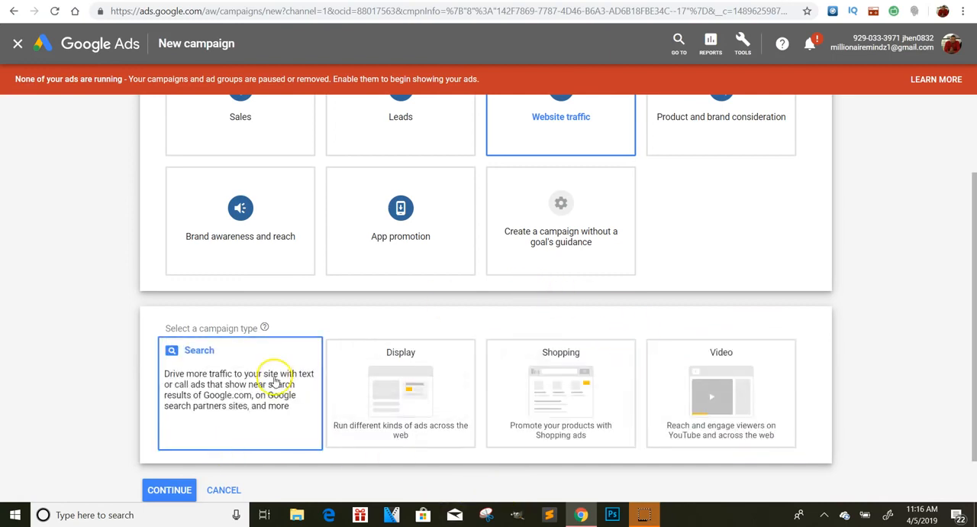
pyautogui.click(239, 400)
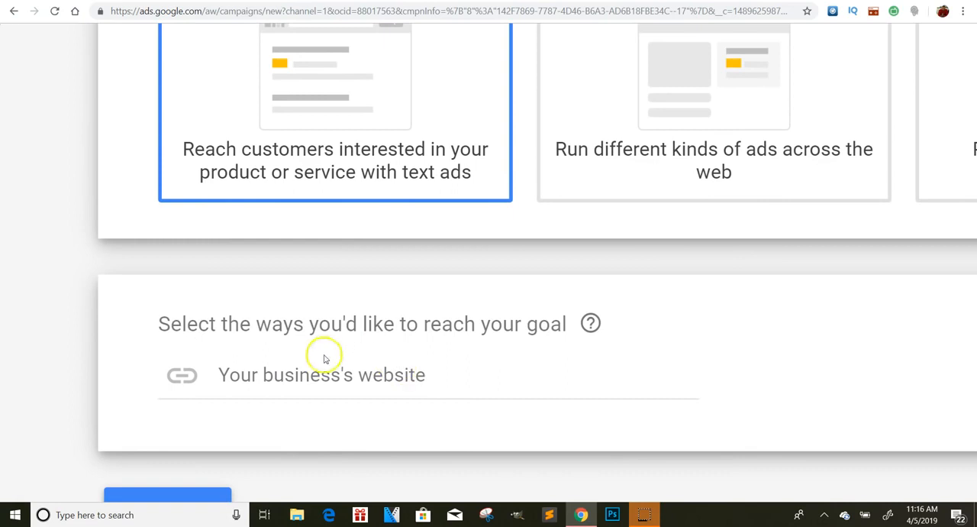
pyautogui.scroll(-1, 402, 338)
pyautogui.scroll(-4, 402, 338)
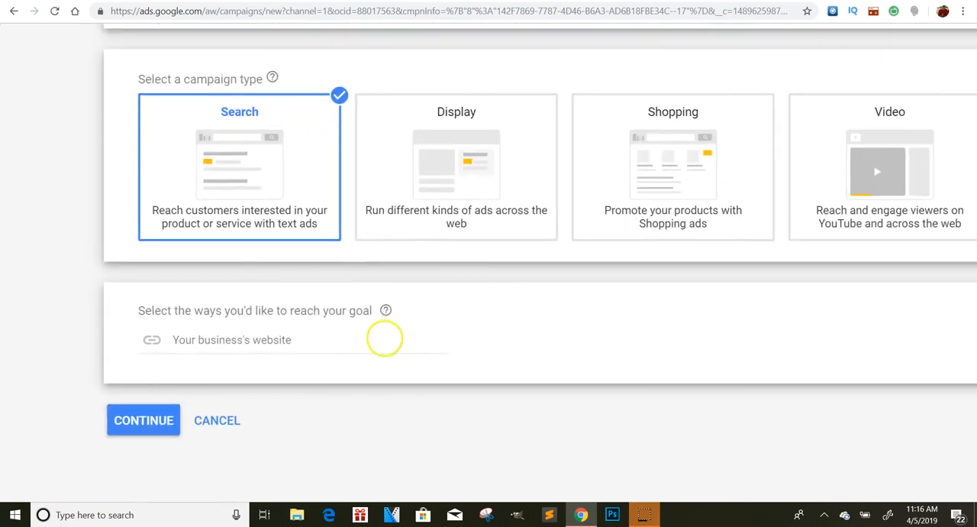
pyautogui.click(122, 420)
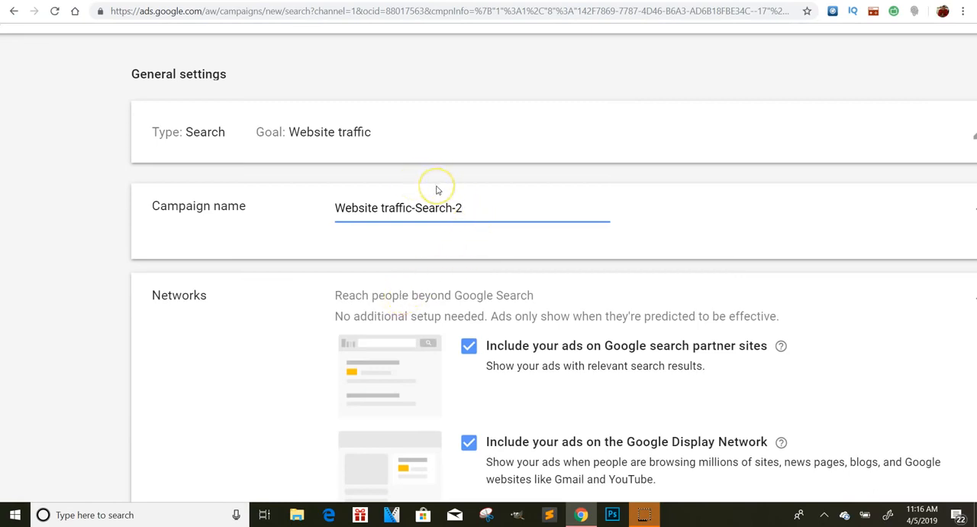
# Clear the suggested campaign name in the general settings
pyautogui.click(473, 176)
pyautogui.click(471, 199)
pyautogui.click(435, 209)
pyautogui.click(463, 222)
pyautogui.click(494, 191)
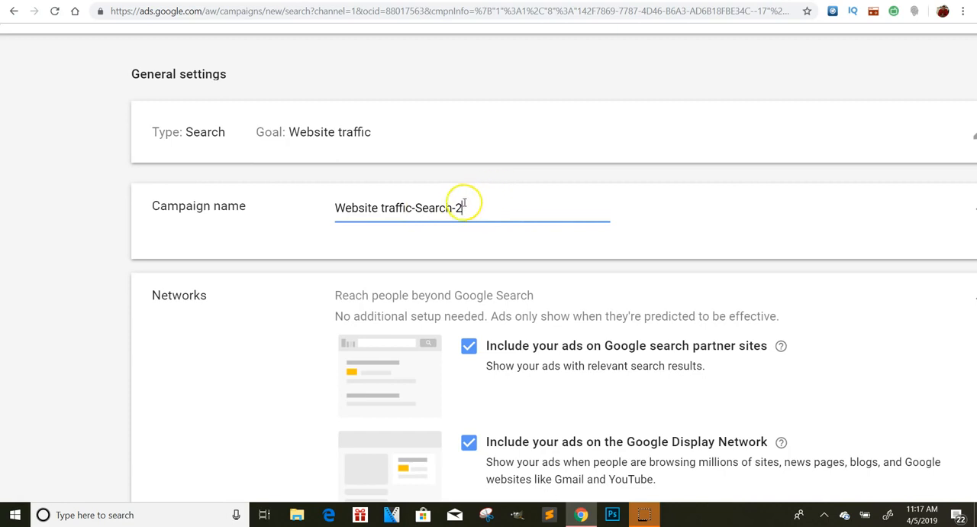
pyautogui.moveTo(472, 205); pyautogui.dragTo(276, 202)
pyautogui.press('BackSpace')
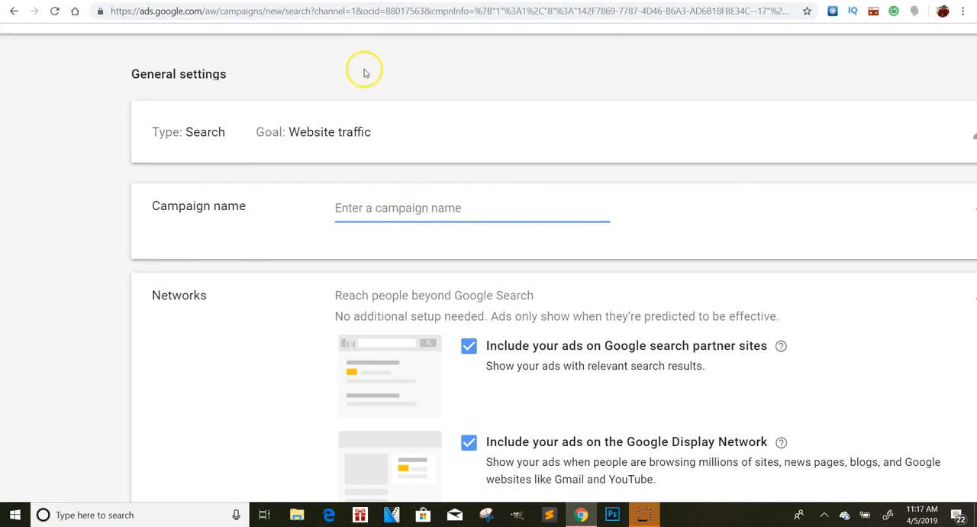
# Look over the new campaign's settings, from the campaign name and networks to the targeting sections
pyautogui.scroll(2, 400, 142)
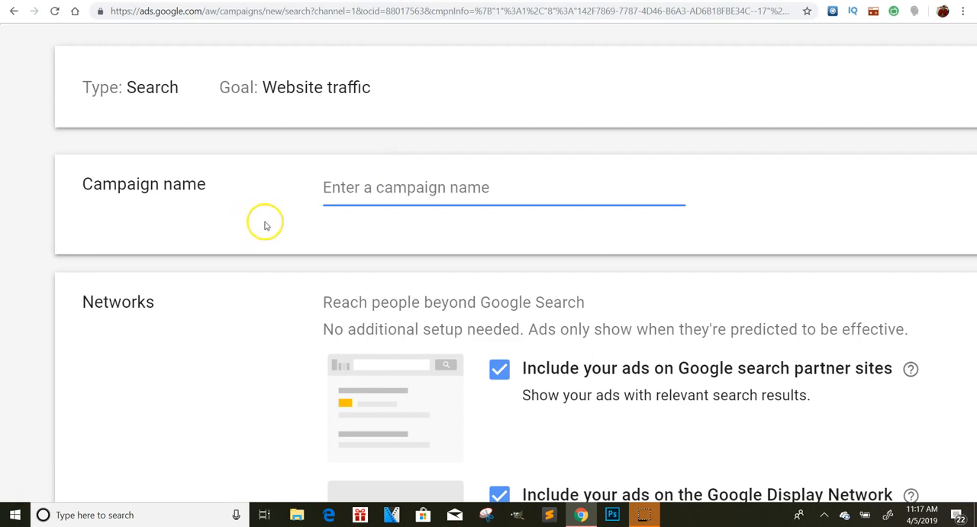
pyautogui.click(363, 197)
pyautogui.scroll(-3, 418, 234)
pyautogui.scroll(-2, 489, 263)
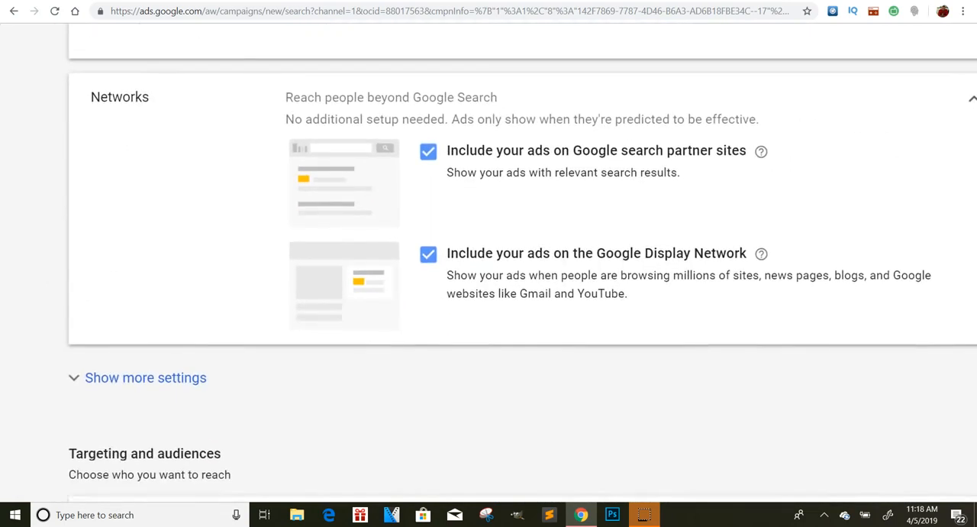
pyautogui.scroll(-1, 489, 262)
pyautogui.scroll(-1, 488, 262)
pyautogui.scroll(-1, 489, 262)
pyautogui.scroll(-3, 489, 262)
pyautogui.scroll(1, 488, 263)
pyautogui.scroll(5, 489, 306)
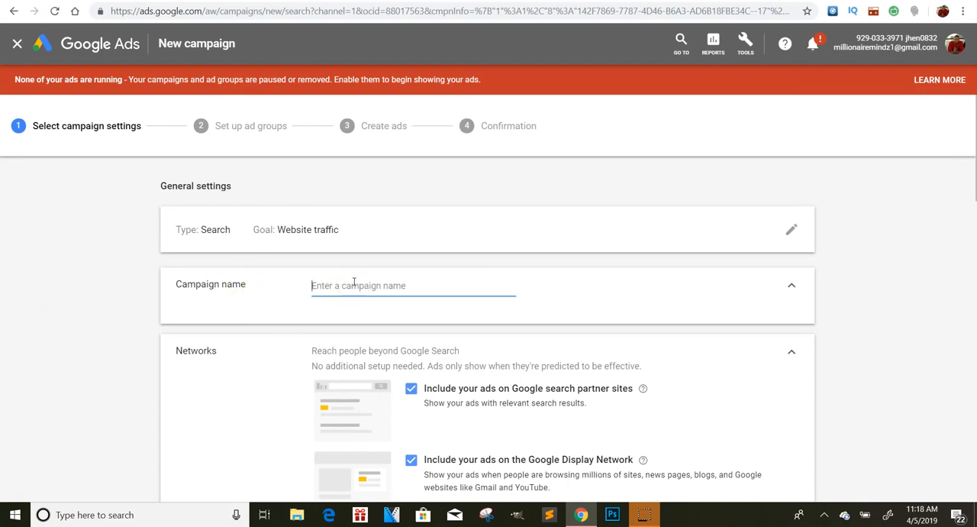
# Name the campaign "gold"
pyautogui.write('av e')
pyautogui.press('BackSpace')
pyautogui.press('BackSpace')
pyautogui.click(323, 284)
pyautogui.press('BackSpace')
pyautogui.press('BackSpace')
pyautogui.write('gold')
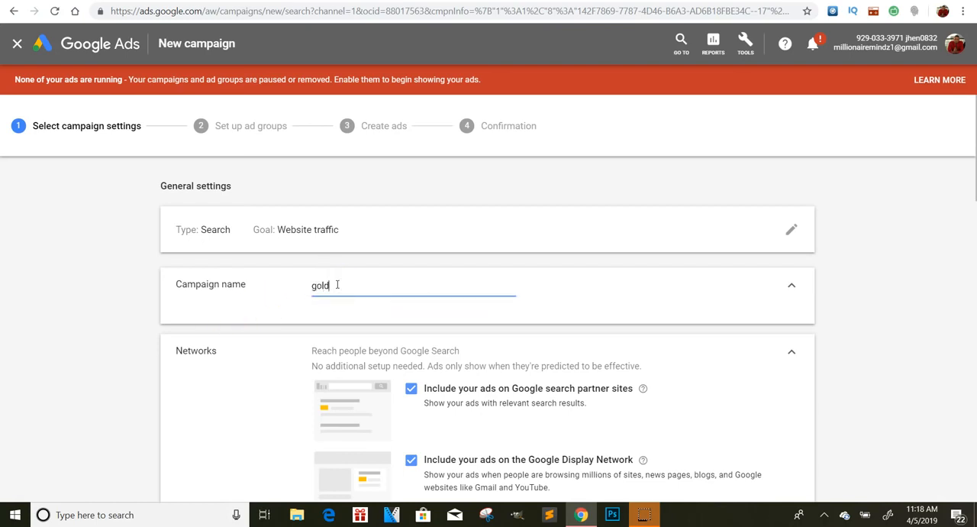
# Expand the location options and review the campaign's location and language targeting
pyautogui.scroll(-4, 337, 284)
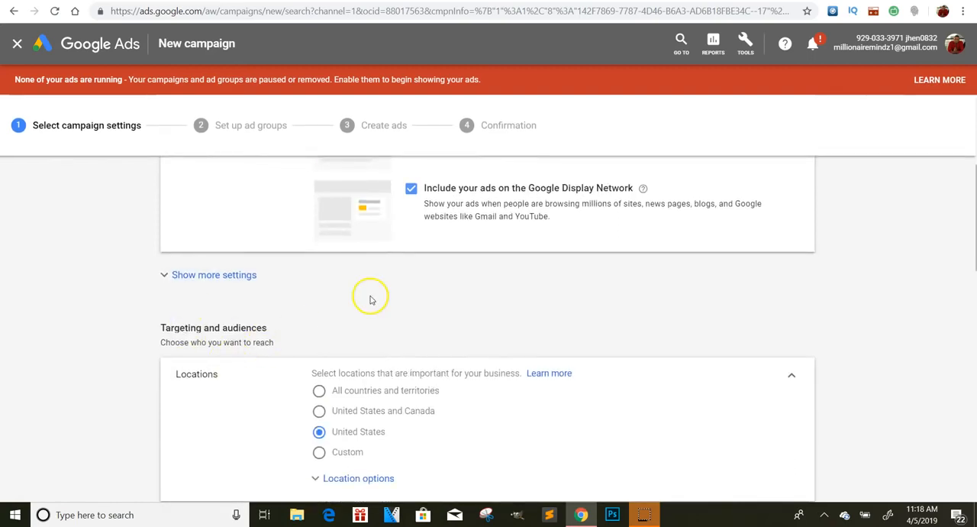
pyautogui.scroll(-2, 371, 297)
pyautogui.scroll(3, 375, 299)
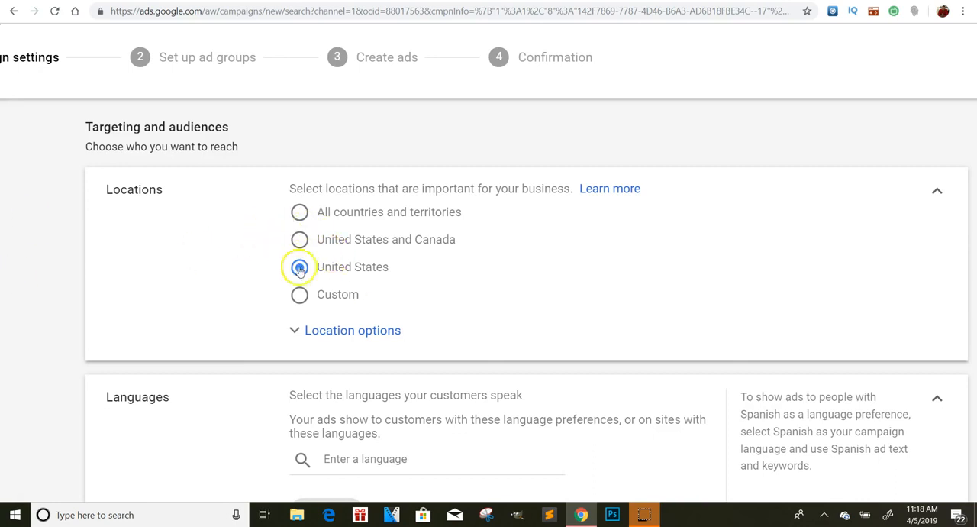
pyautogui.click(342, 325)
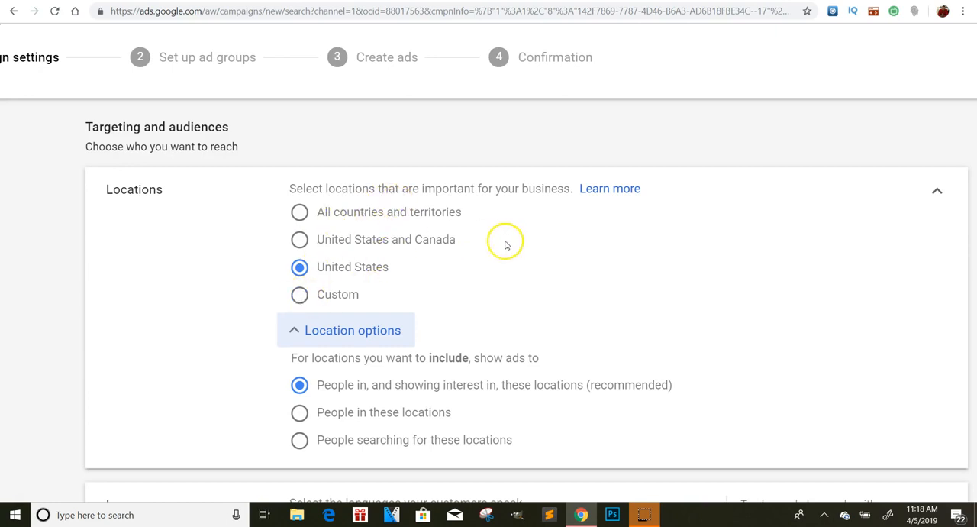
pyautogui.scroll(-2, 471, 299)
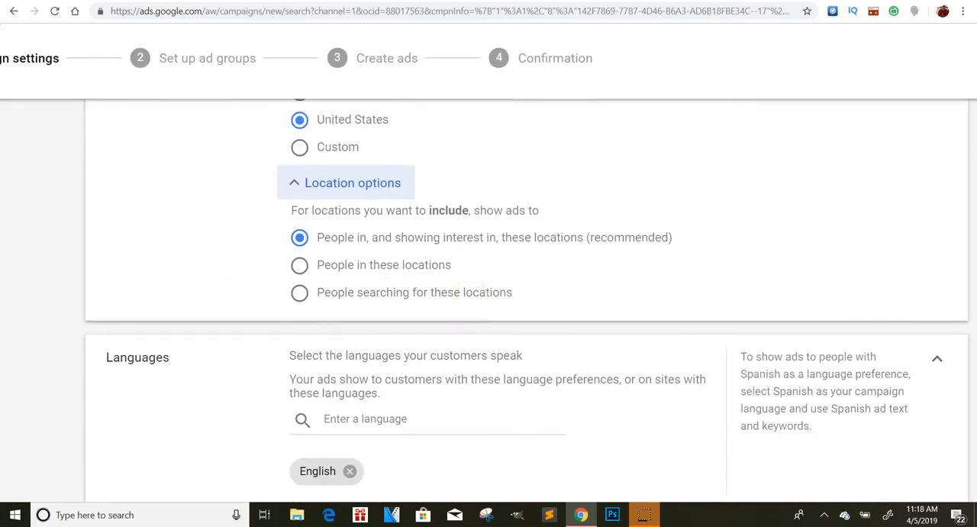
pyautogui.scroll(3, 320, 230)
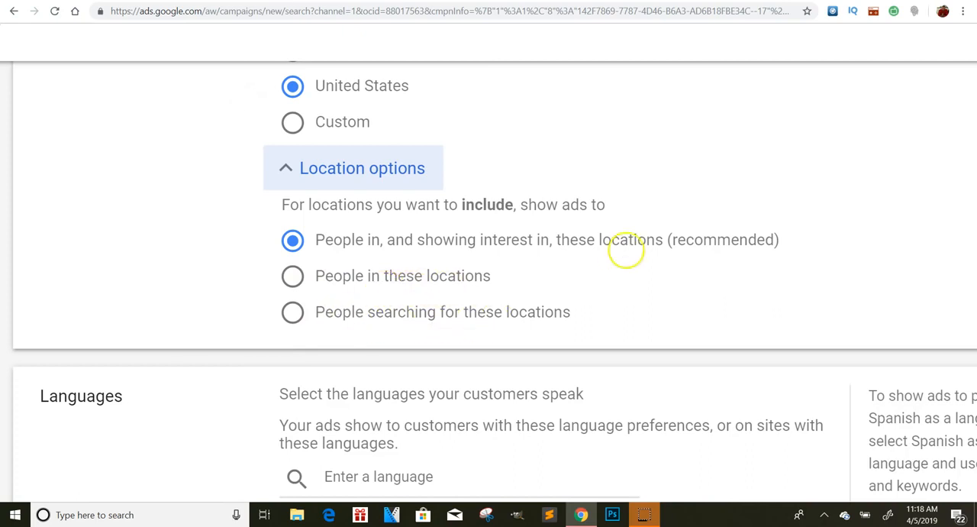
pyautogui.scroll(-3, 626, 250)
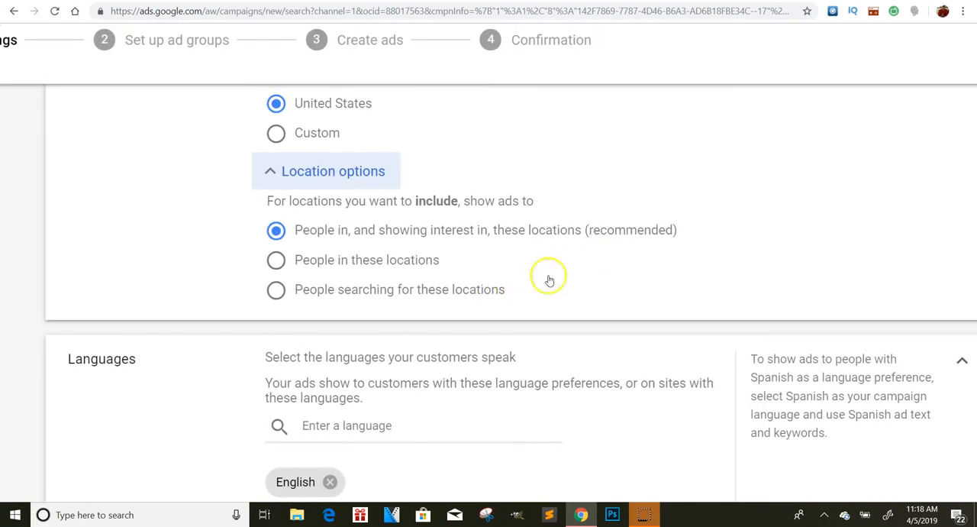
pyautogui.scroll(-1, 496, 267)
pyautogui.scroll(-3, 496, 266)
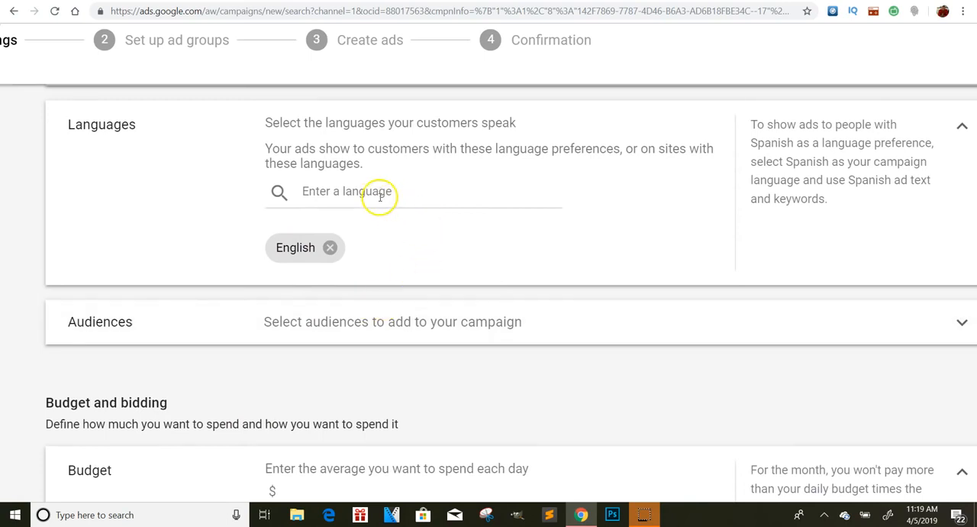
pyautogui.scroll(-1, 445, 207)
pyautogui.scroll(1, 445, 208)
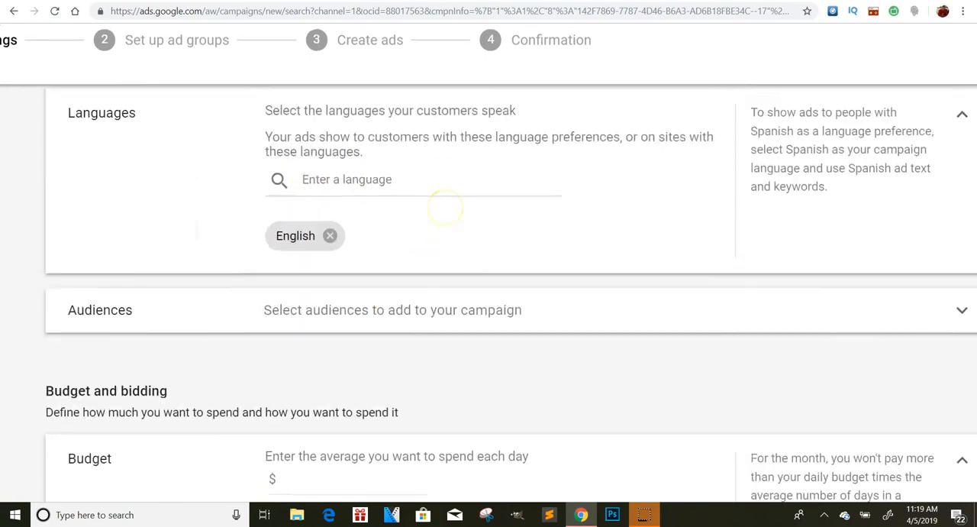
pyautogui.scroll(1, 445, 207)
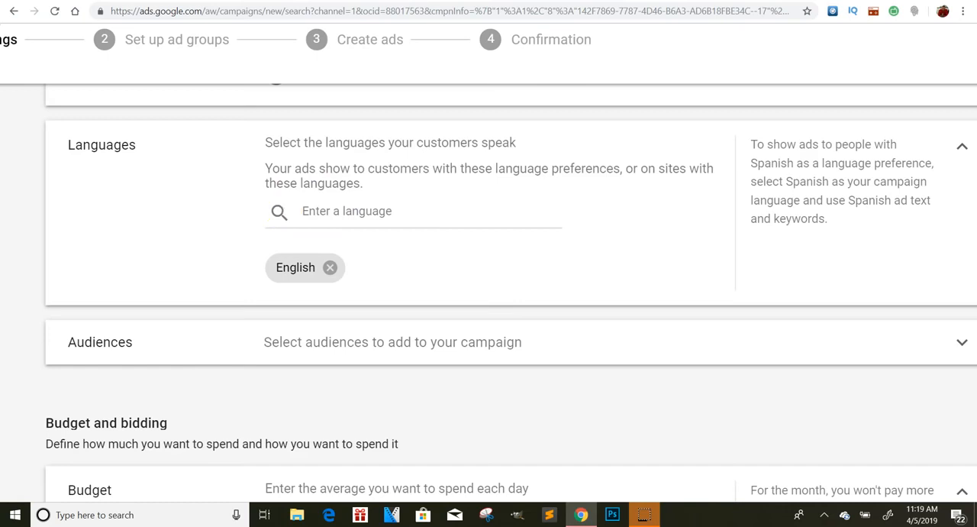
# Try an average daily budget of $20 for the campaign and clear the entry
pyautogui.scroll(-3, 489, 290)
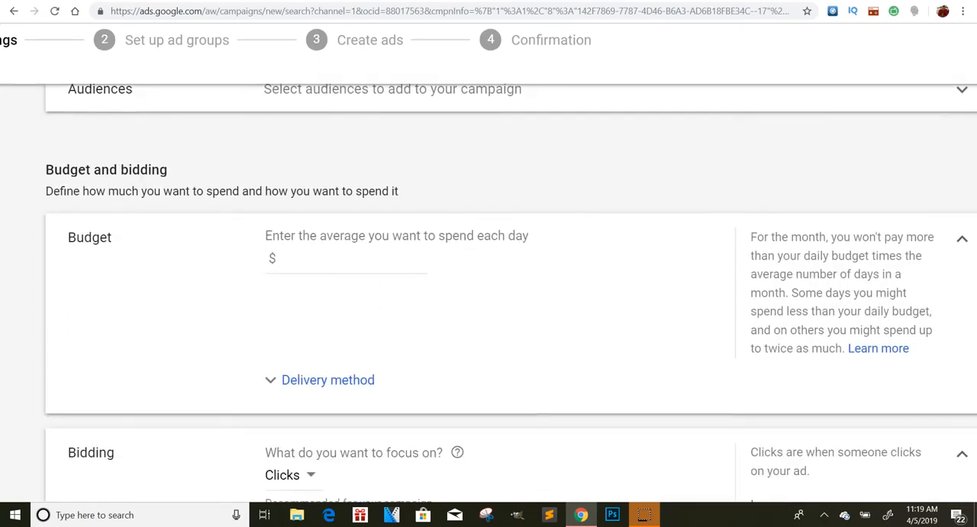
pyautogui.click(307, 257)
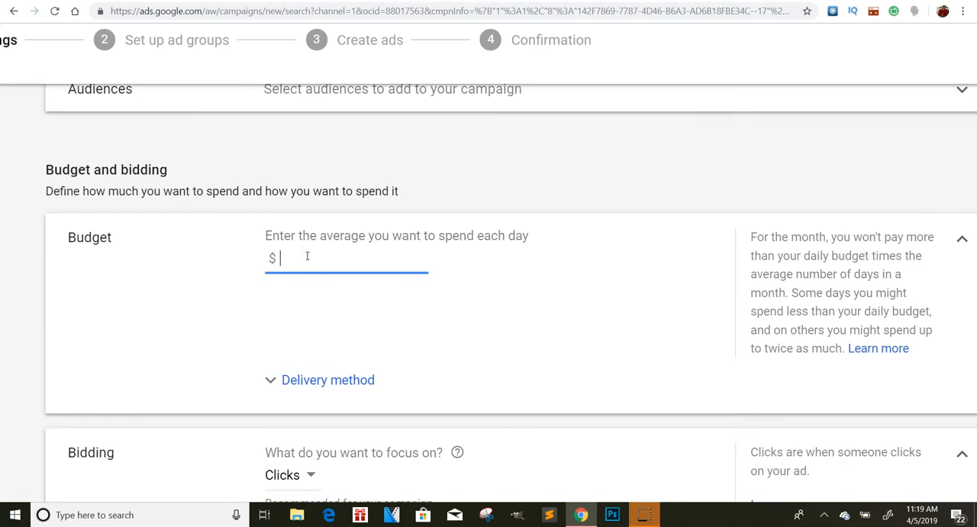
pyautogui.write('20\\\\\\')
pyautogui.press('BackSpace')
pyautogui.press('BackSpace')
pyautogui.press('BackSpace')
pyautogui.press('BackSpace')
# Set the budget's delivery method to Accelerated and the average daily budget to $20
pyautogui.click(304, 382)
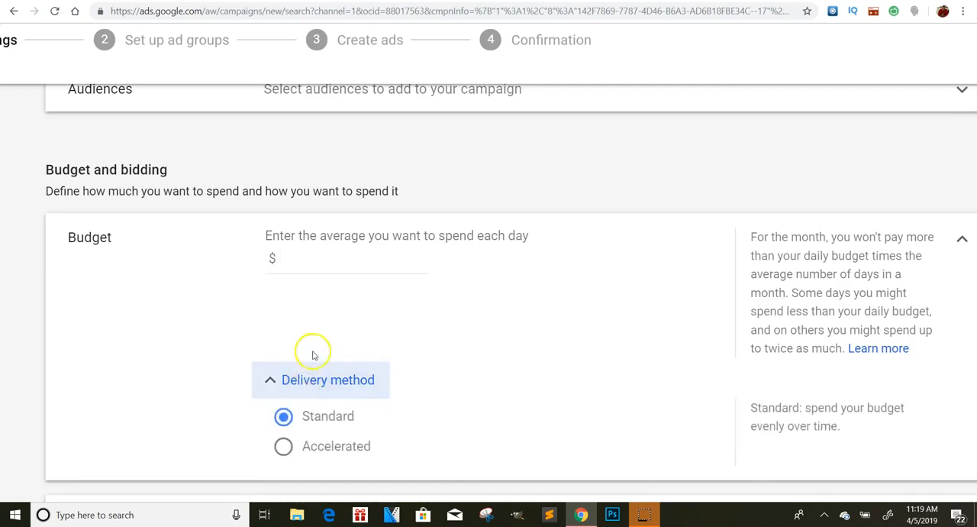
pyautogui.click(284, 446)
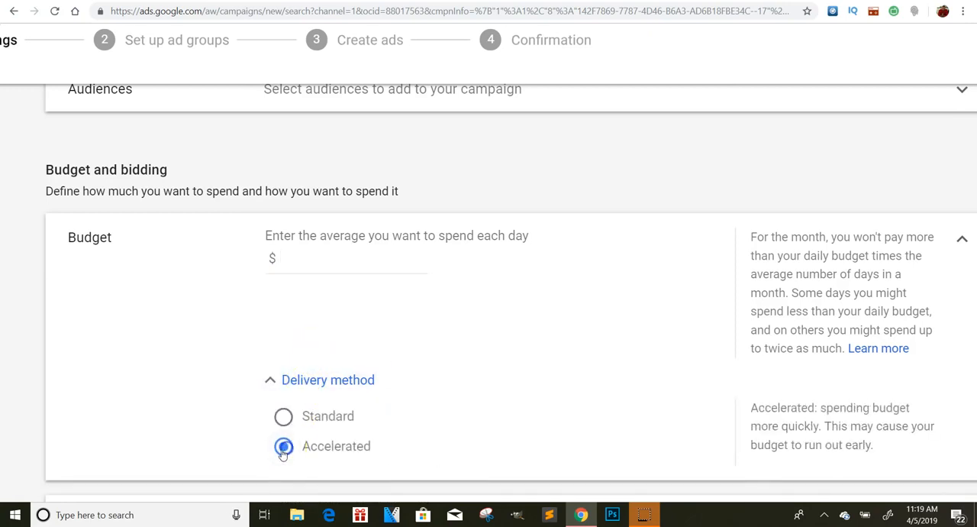
pyautogui.click(283, 381)
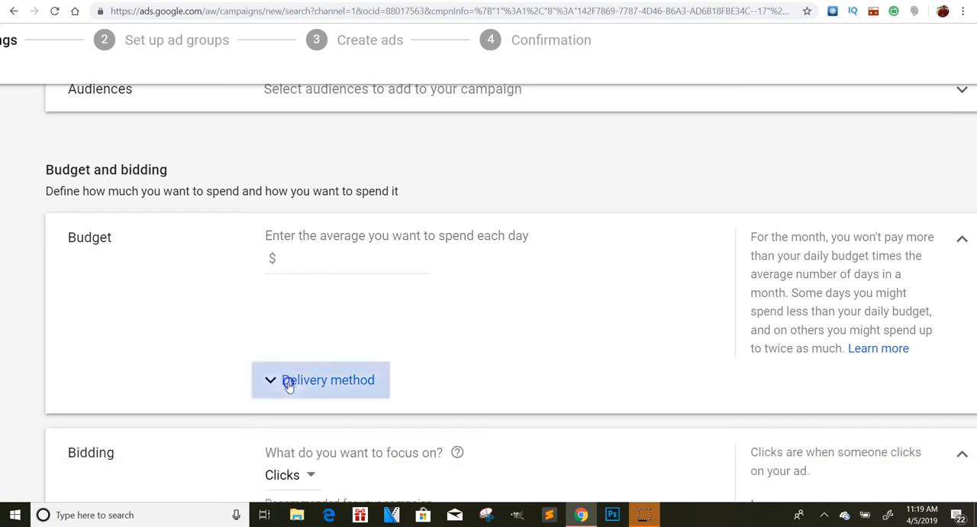
pyautogui.click(283, 381)
pyautogui.click(328, 271)
pyautogui.write('20')
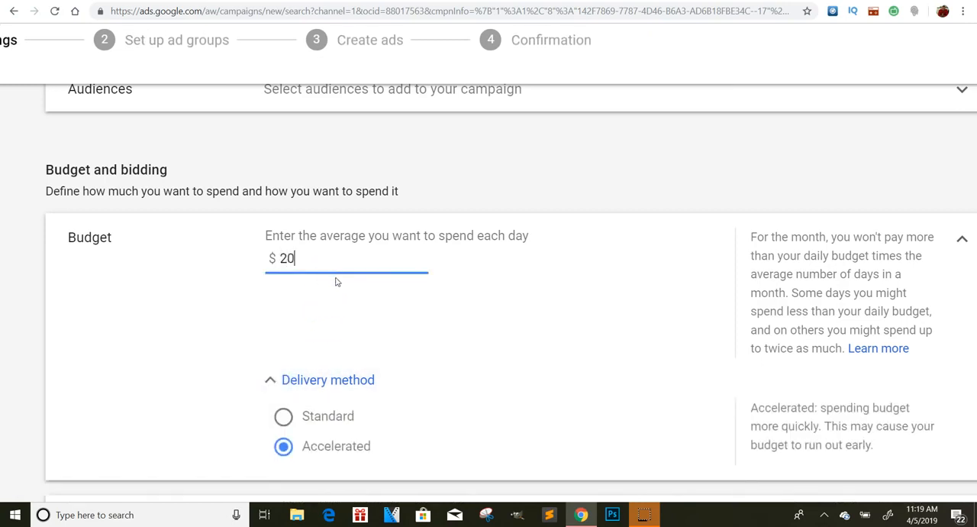
# Review the options for what bidding should focus on and choose Clicks
pyautogui.scroll(-1, 336, 279)
pyautogui.scroll(-2, 488, 290)
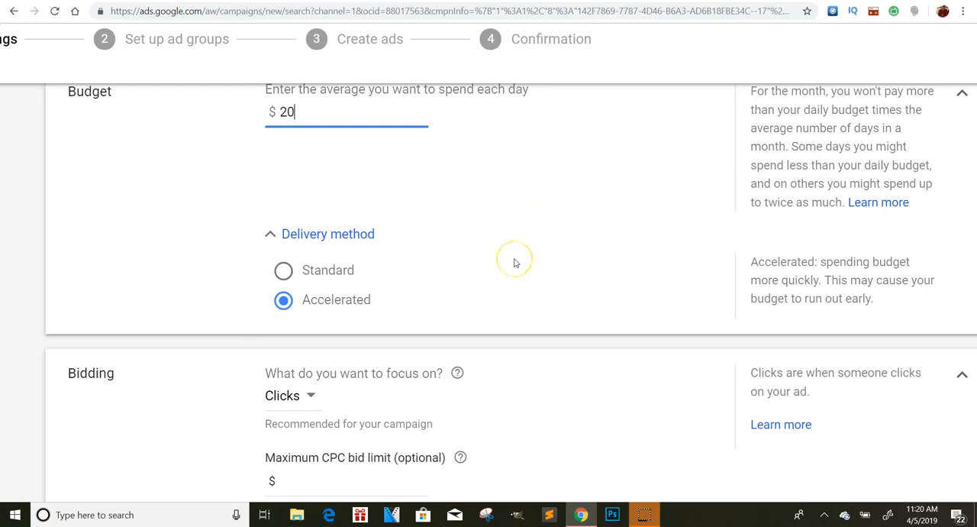
pyautogui.scroll(-3, 514, 264)
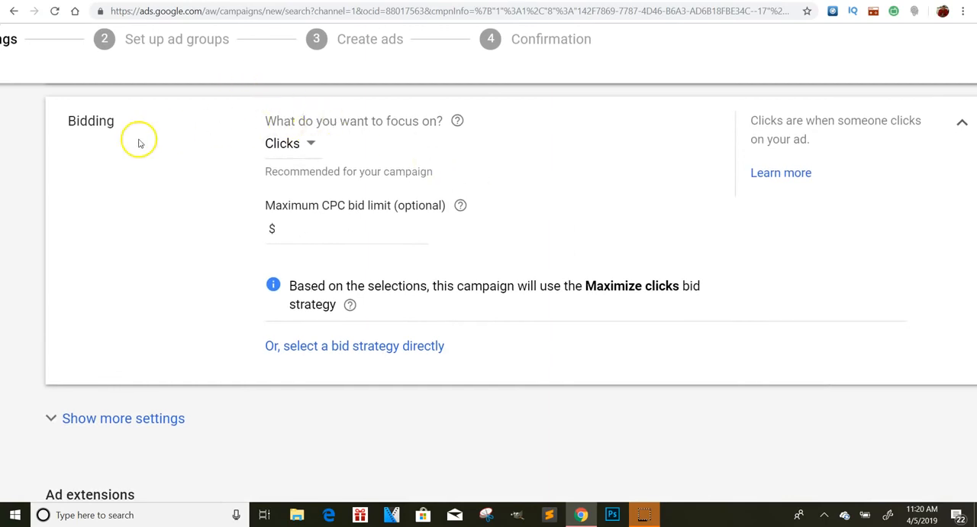
pyautogui.click(315, 144)
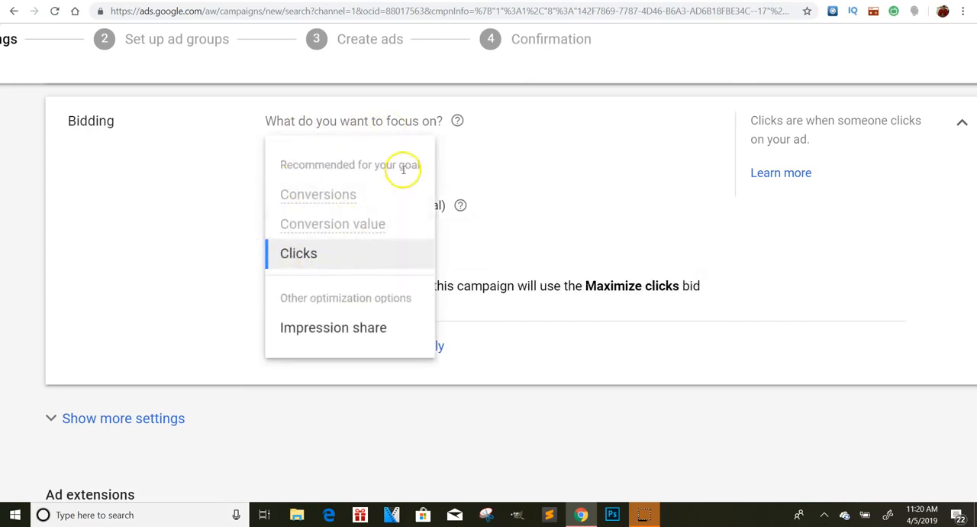
pyautogui.click(336, 253)
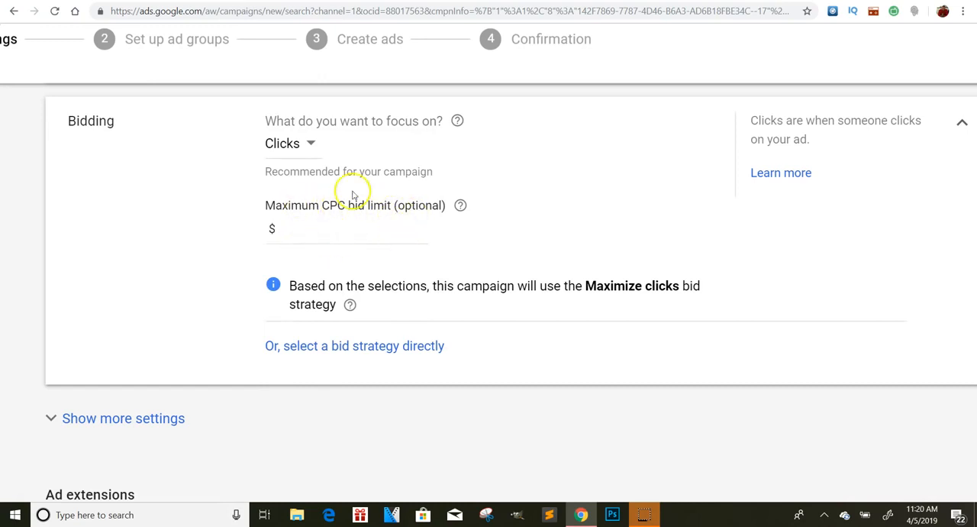
# Switch to selecting a bid strategy directly and look through the strategies, keeping Maximize clicks
pyautogui.click(409, 348)
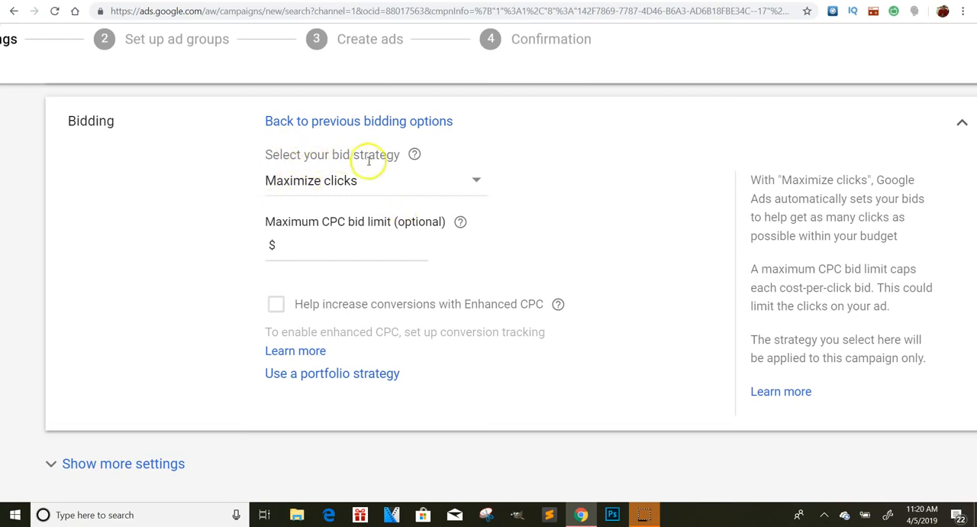
pyautogui.click(301, 182)
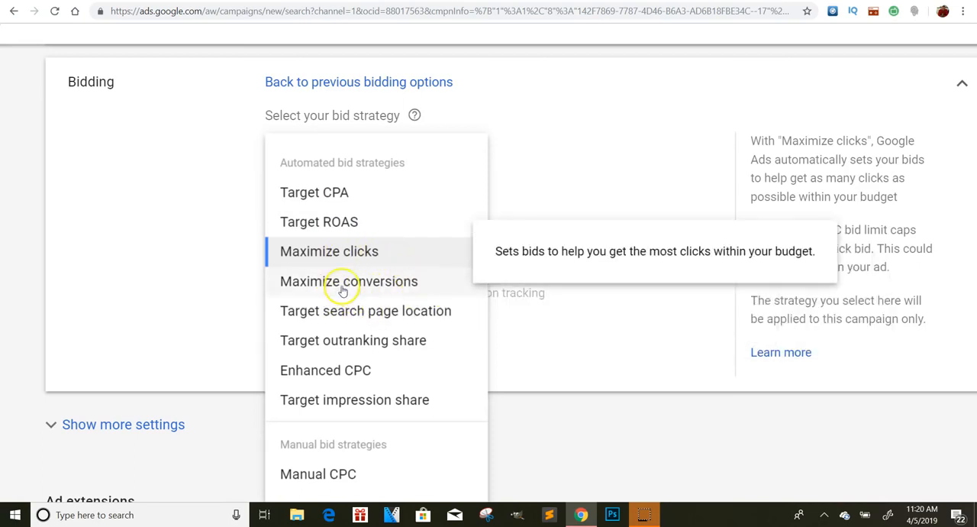
pyautogui.click(644, 141)
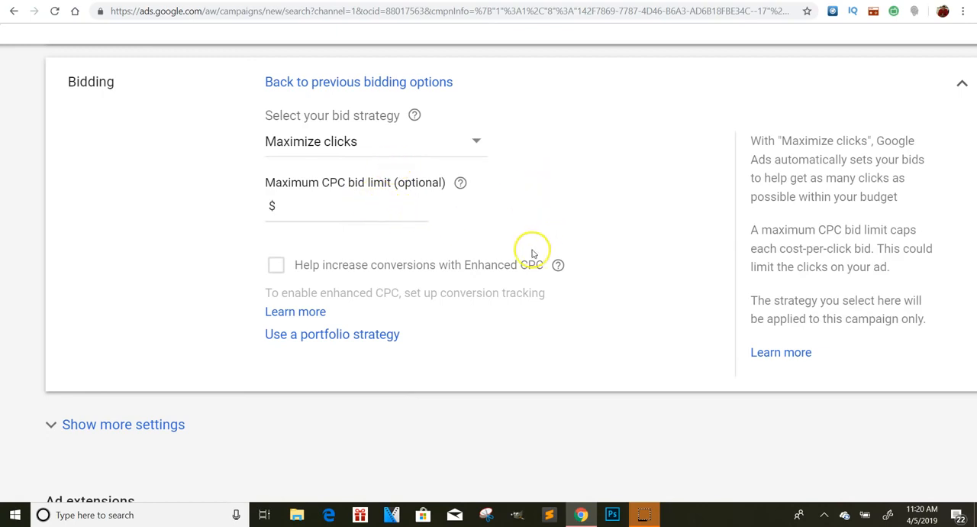
# Expand the additional campaign settings, check the ad schedule options, and collapse them again
pyautogui.click(120, 427)
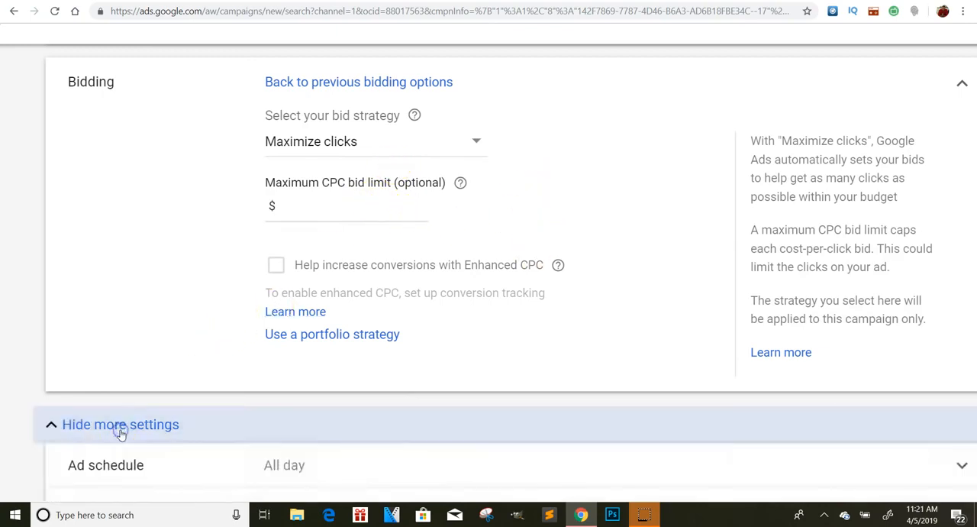
pyautogui.scroll(-5, 328, 297)
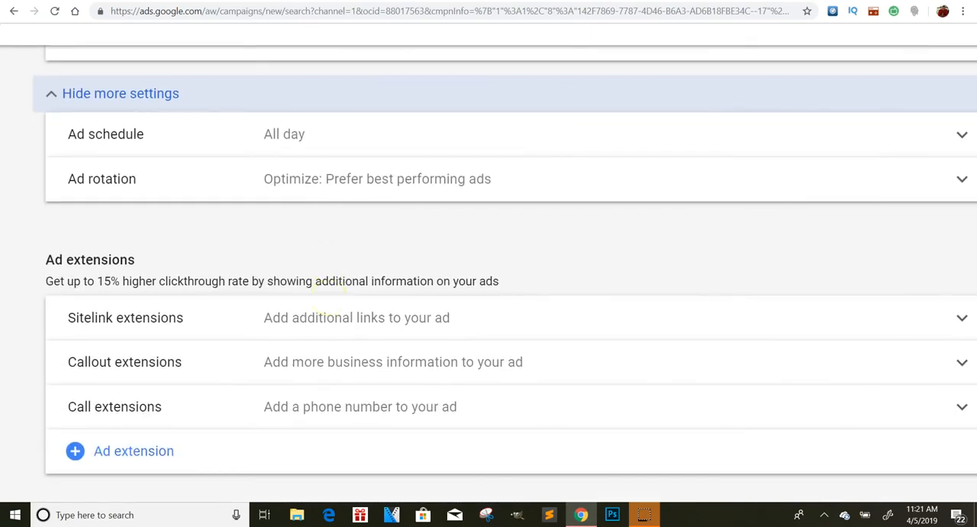
pyautogui.click(279, 135)
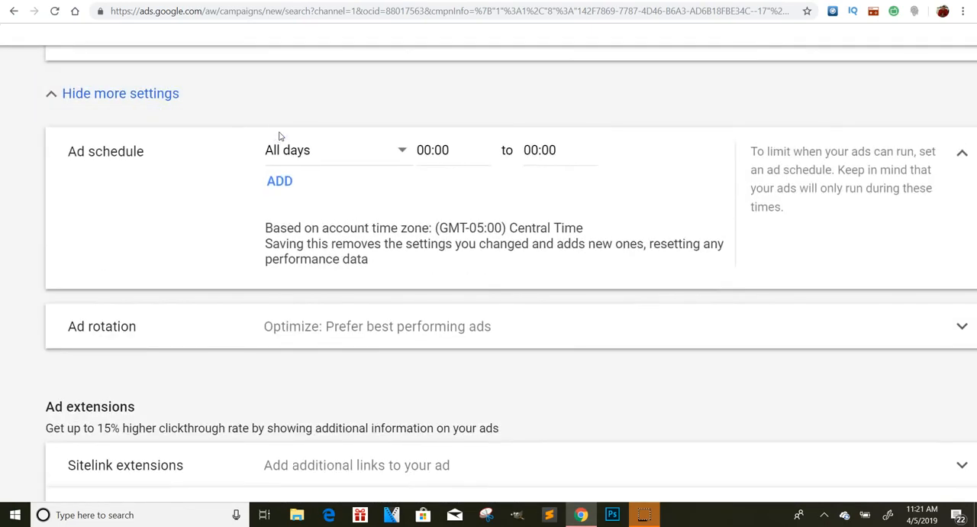
pyautogui.click(246, 96)
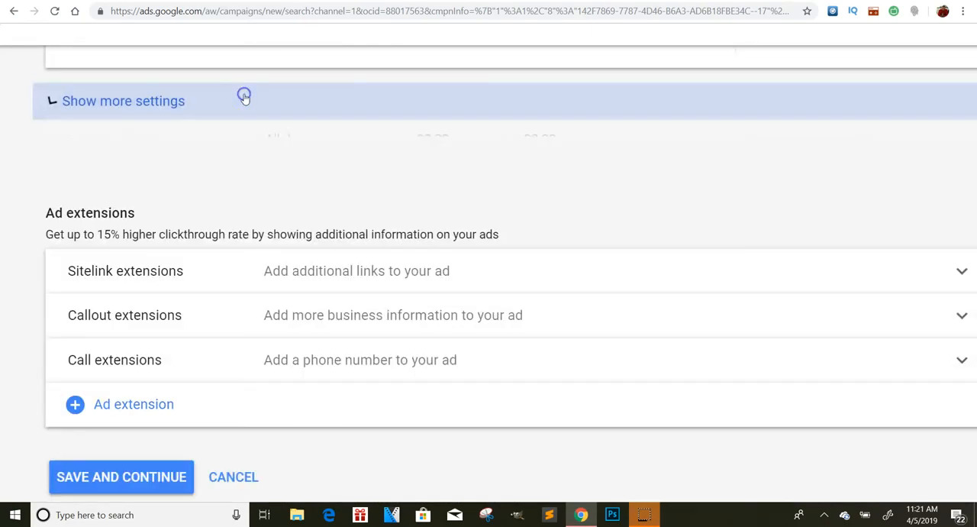
# Save the campaign settings without adding ad extensions and continue to the ad group setup
pyautogui.scroll(2, 352, 168)
pyautogui.scroll(-2, 352, 168)
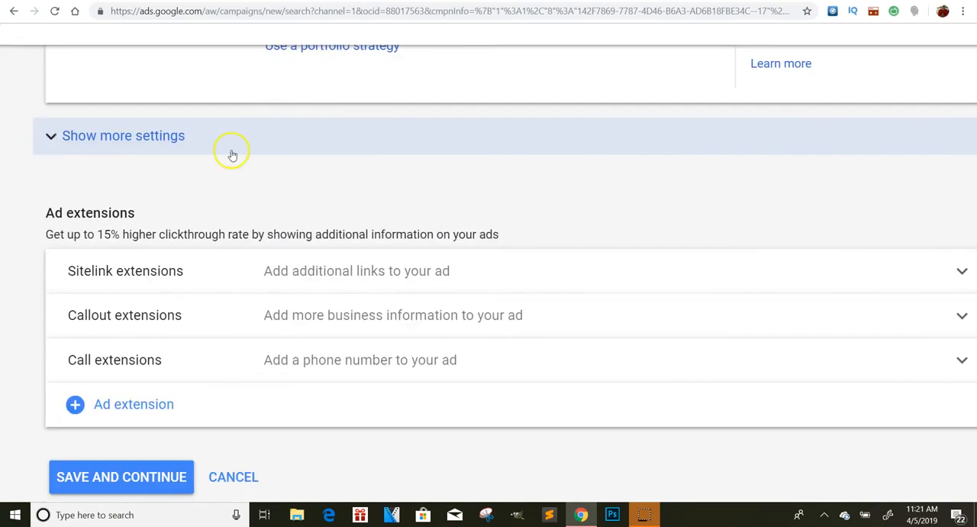
pyautogui.scroll(-1, 230, 151)
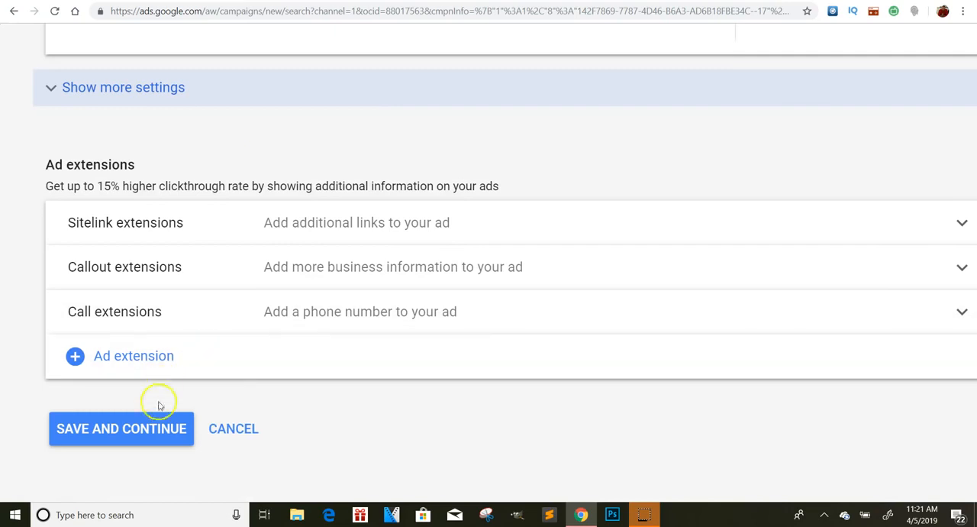
pyautogui.click(158, 425)
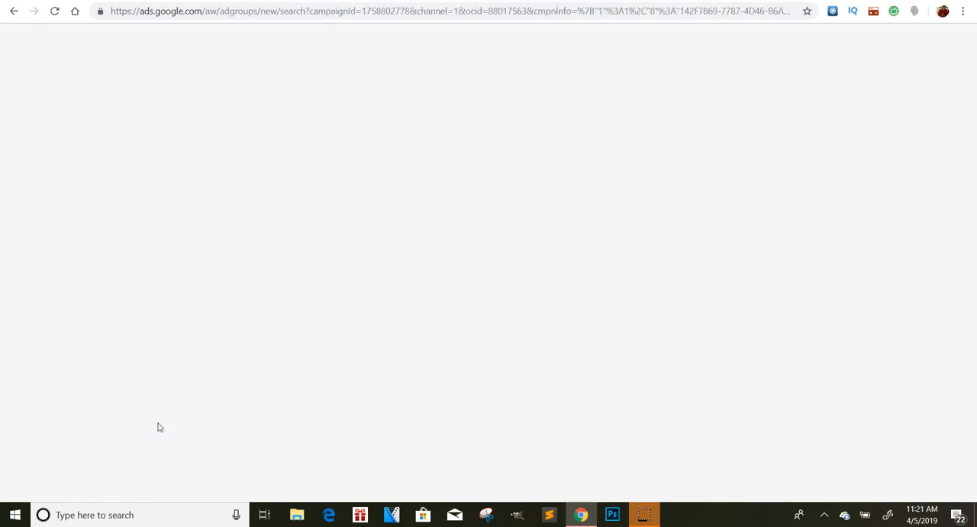
# Look over the first ad group's name and keyword entry fields
pyautogui.scroll(-1, 229, 171)
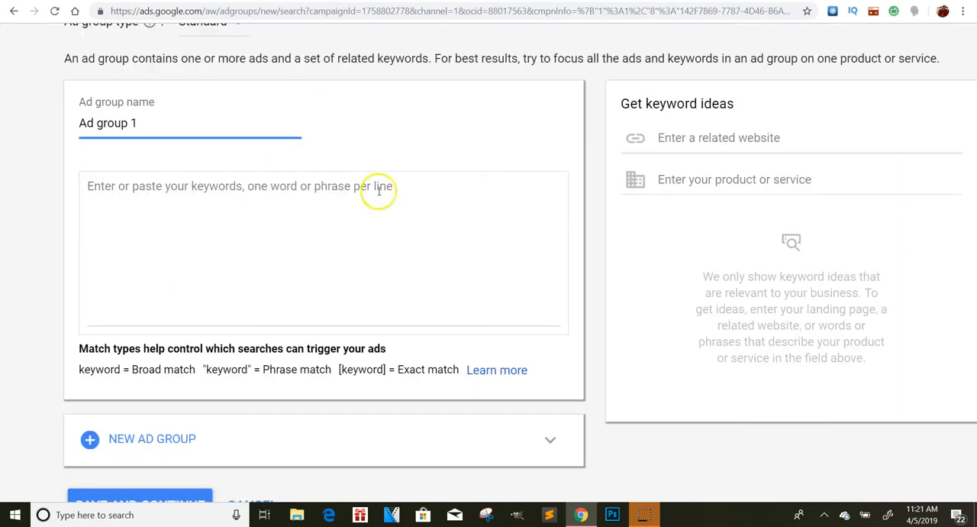
pyautogui.moveTo(193, 126); pyautogui.dragTo(65, 120)
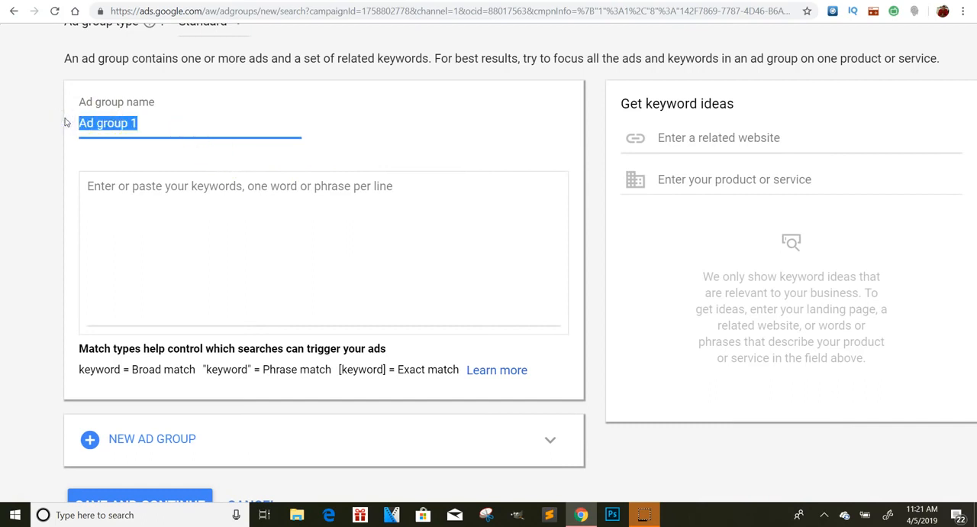
pyautogui.click(293, 204)
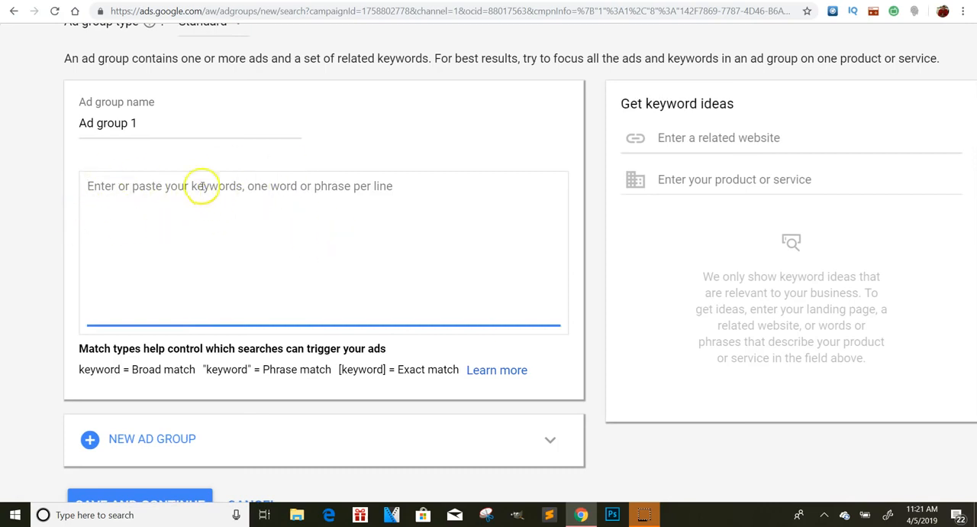
# Open Google in a new browser tab and search for "google keyword planner"
pyautogui.hotkey('ctrl', 't')
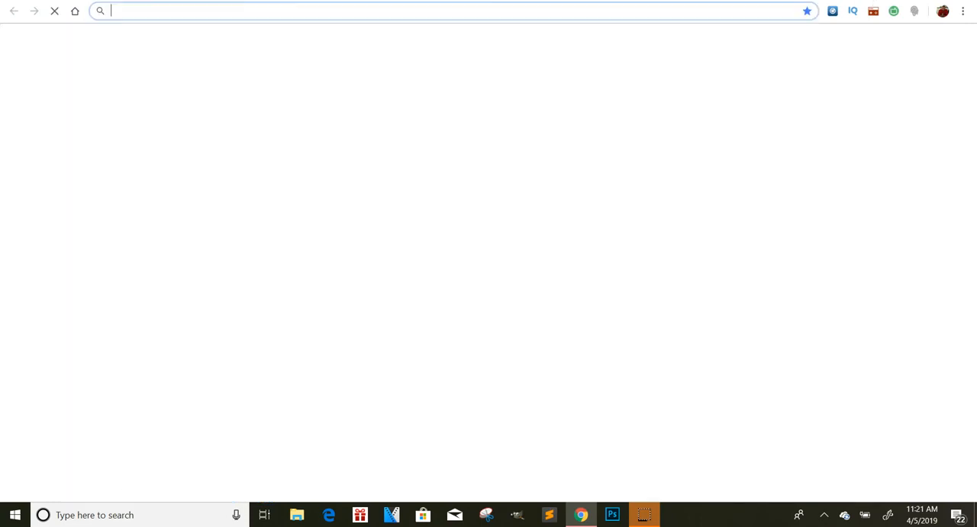
pyautogui.write('google.com')
pyautogui.press('Return')
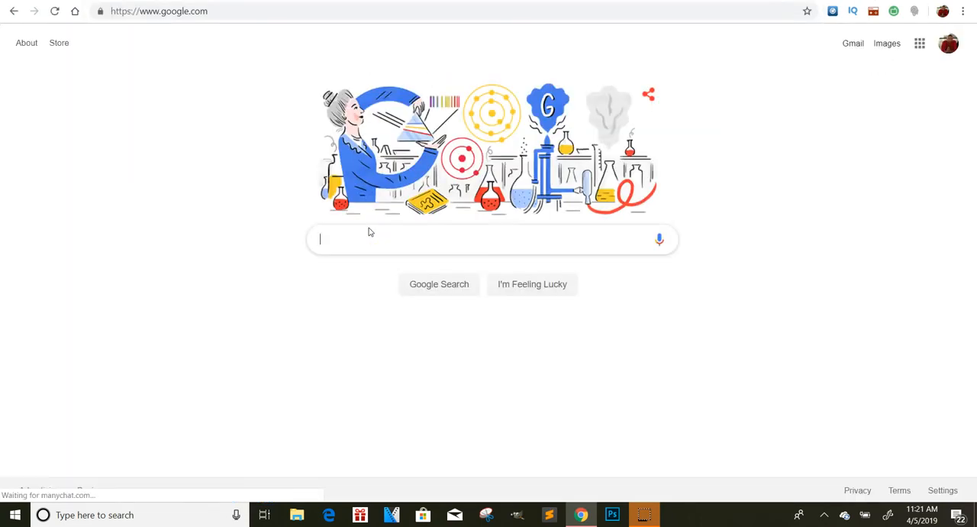
pyautogui.write('googl')
pyautogui.write('e j')
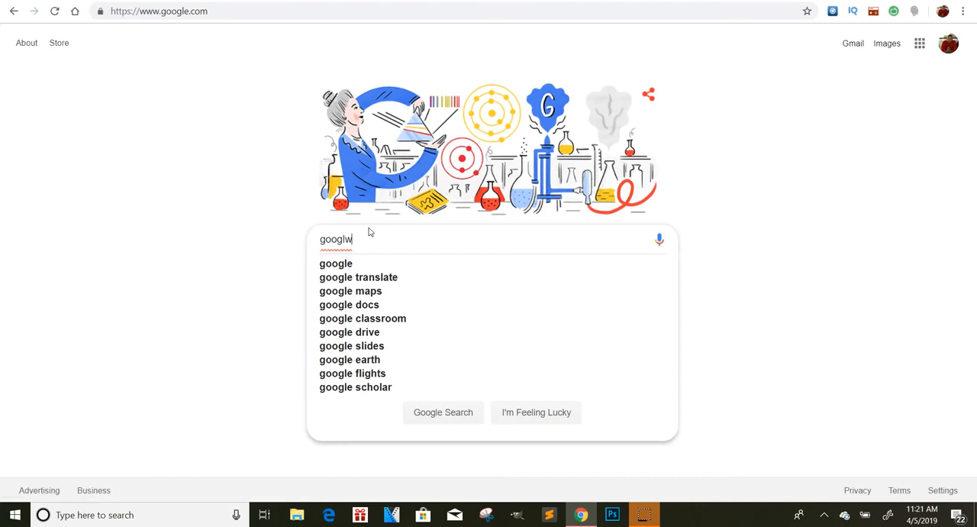
pyautogui.write('w')
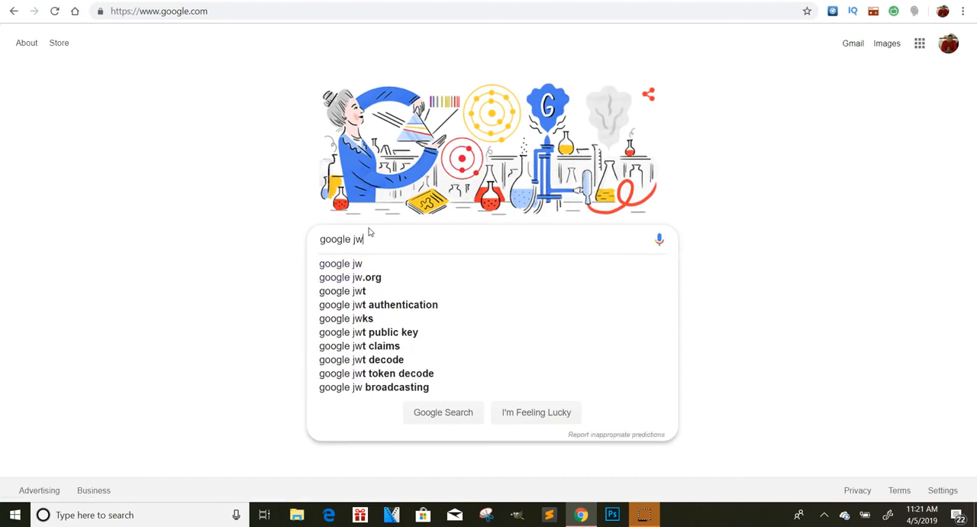
pyautogui.press('BackSpace')
pyautogui.press('BackSpace')
pyautogui.write('key')
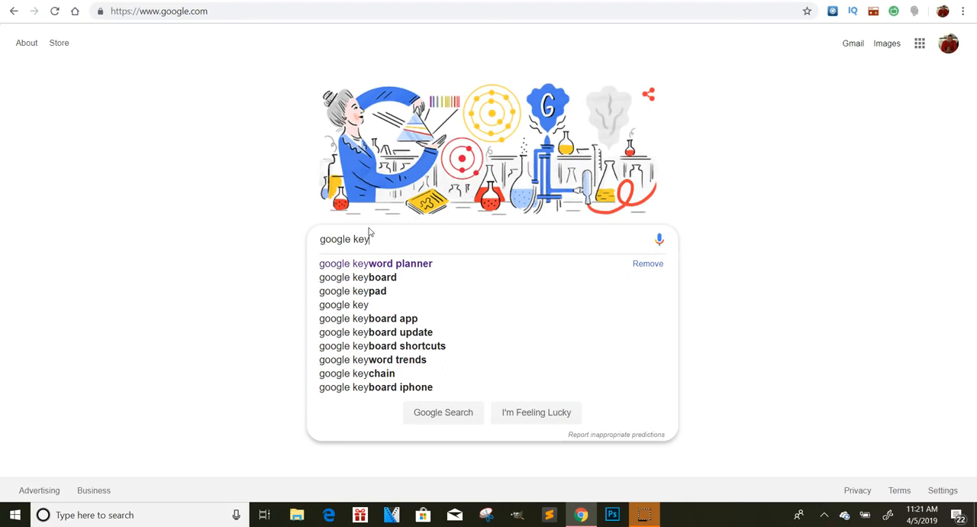
pyautogui.click(403, 262)
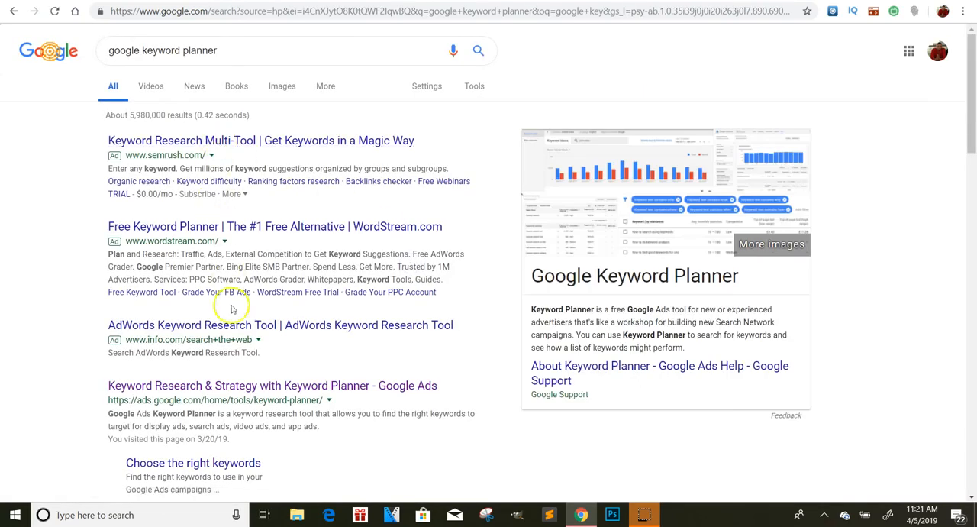
# Open the Google Ads Keyword Planner from the search results and dismiss its feature introduction
pyautogui.click(244, 385)
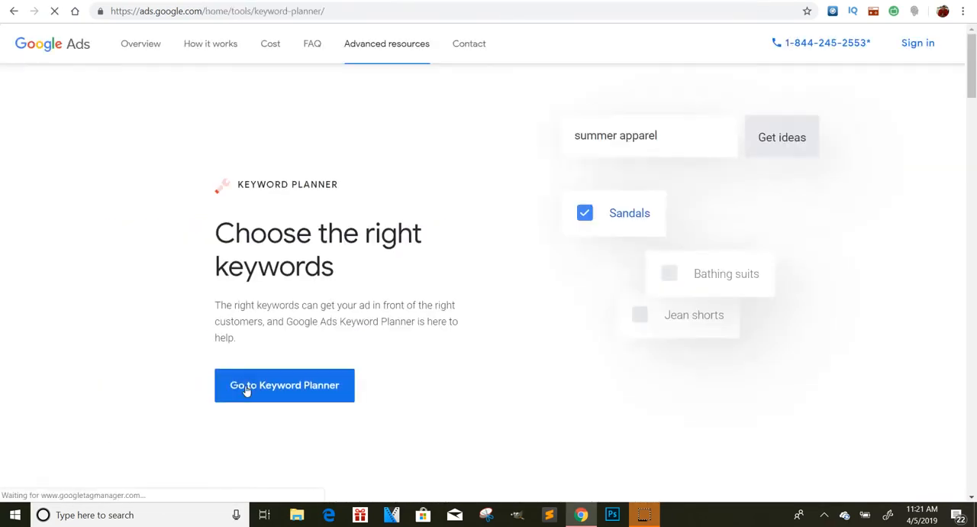
pyautogui.click(344, 381)
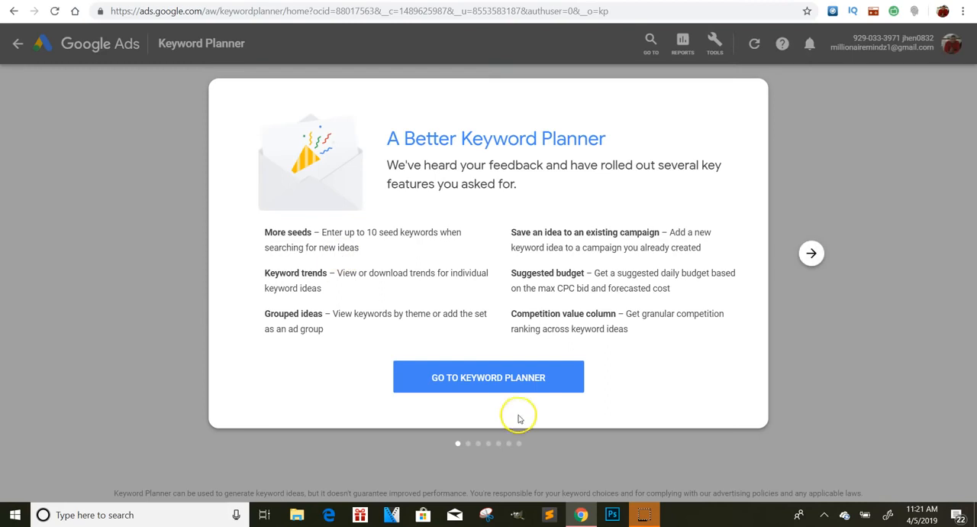
pyautogui.click(540, 377)
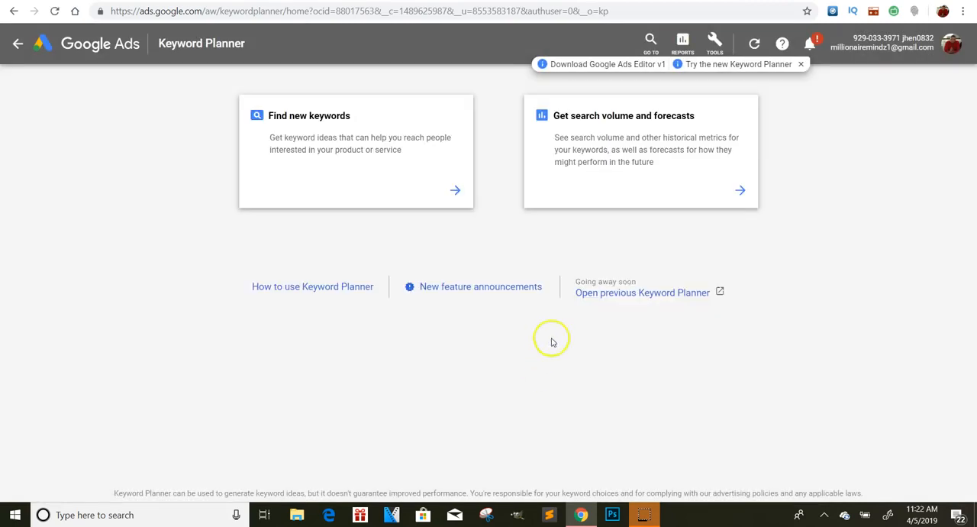
# Find new keywords for "gold" in Keyword Planner and browse the resulting keyword ideas
pyautogui.click(456, 191)
pyautogui.click(379, 169)
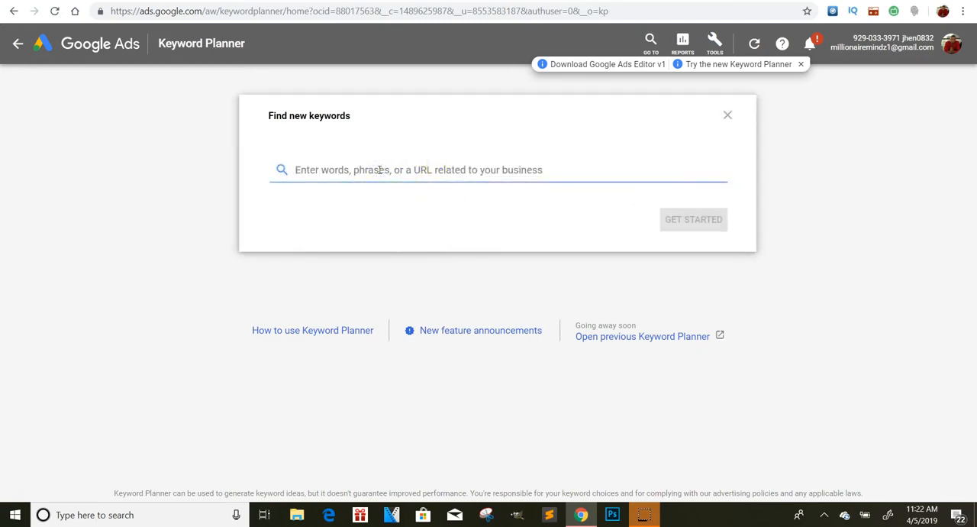
pyautogui.write('gold')
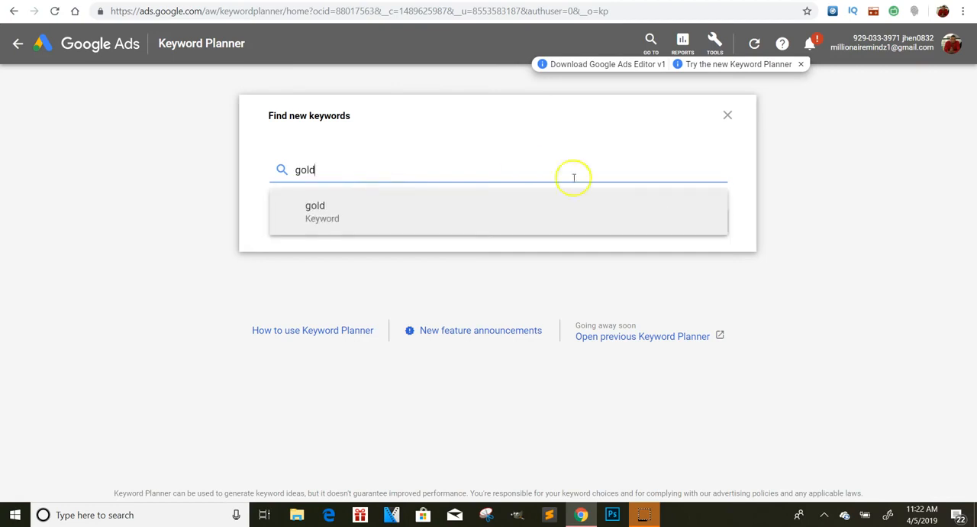
pyautogui.click(706, 162)
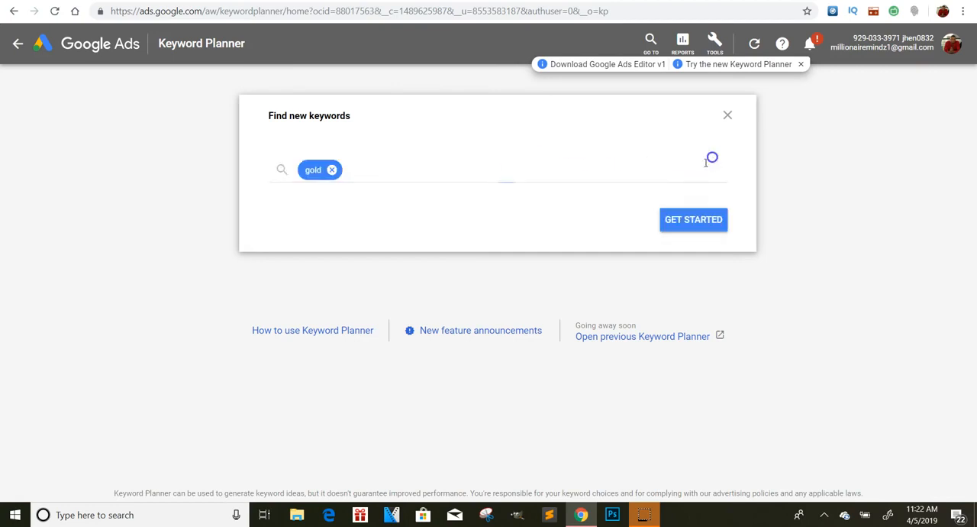
pyautogui.click(693, 212)
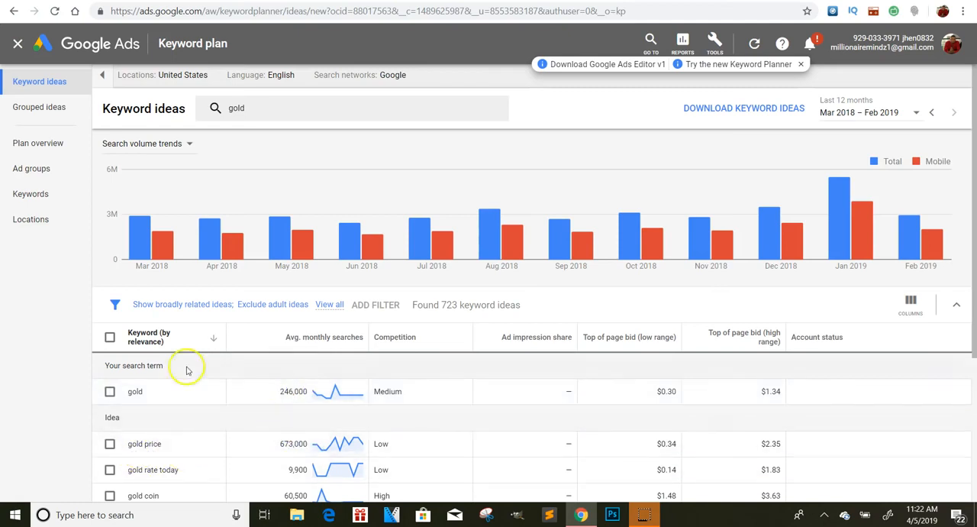
pyautogui.scroll(-3, 187, 370)
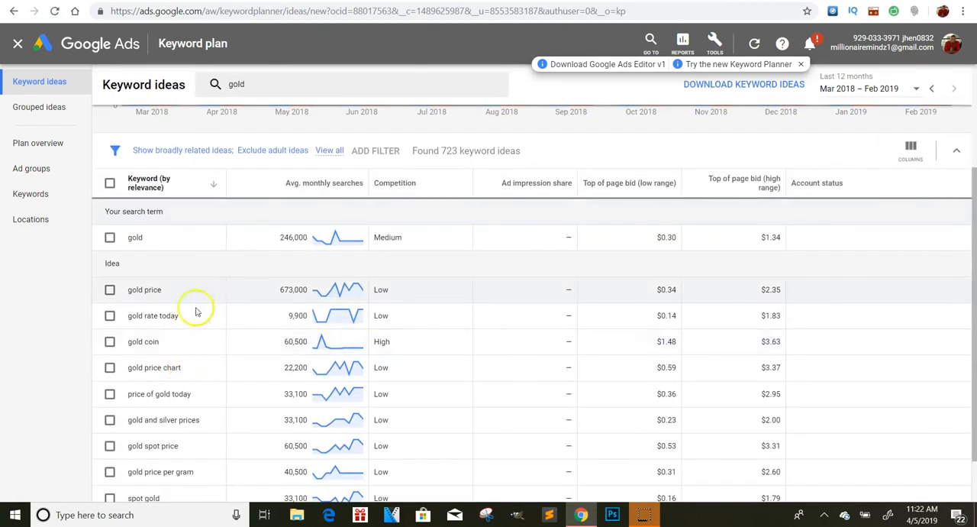
# Filter the "gold" keyword ideas to show only closely related ideas
pyautogui.scroll(2, 366, 282)
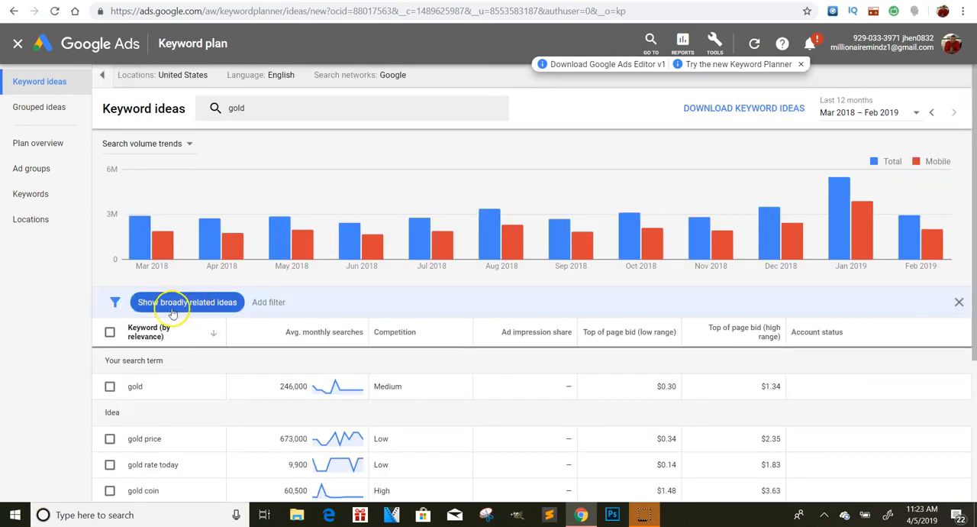
pyautogui.click(174, 311)
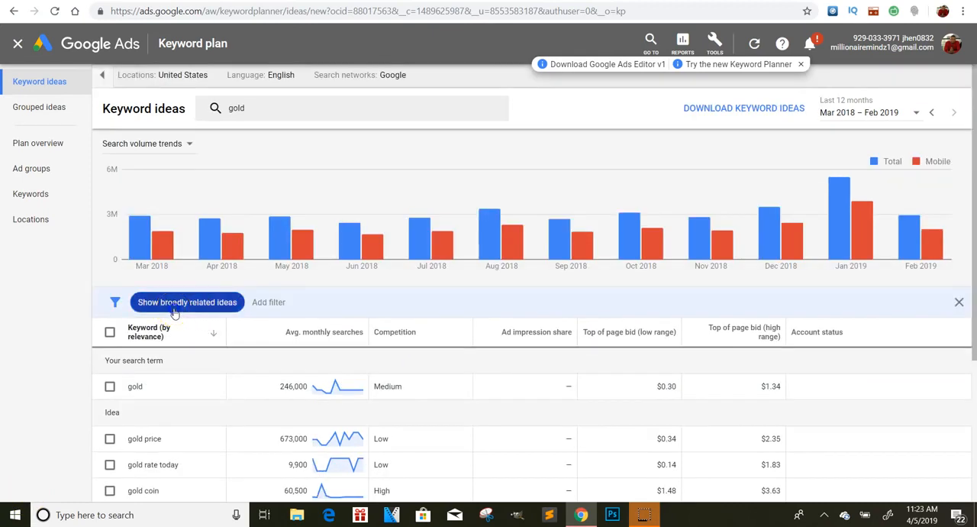
pyautogui.click(202, 368)
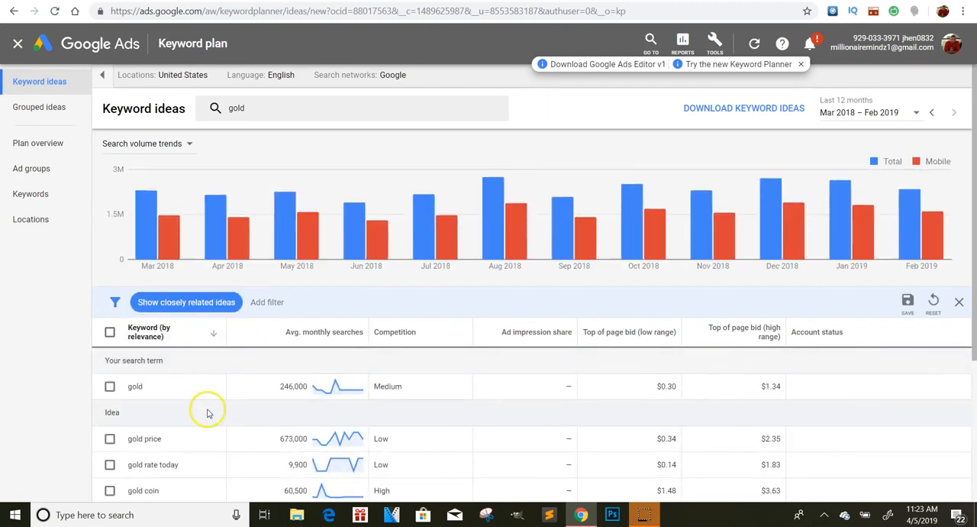
pyautogui.click(268, 301)
pyautogui.click(269, 301)
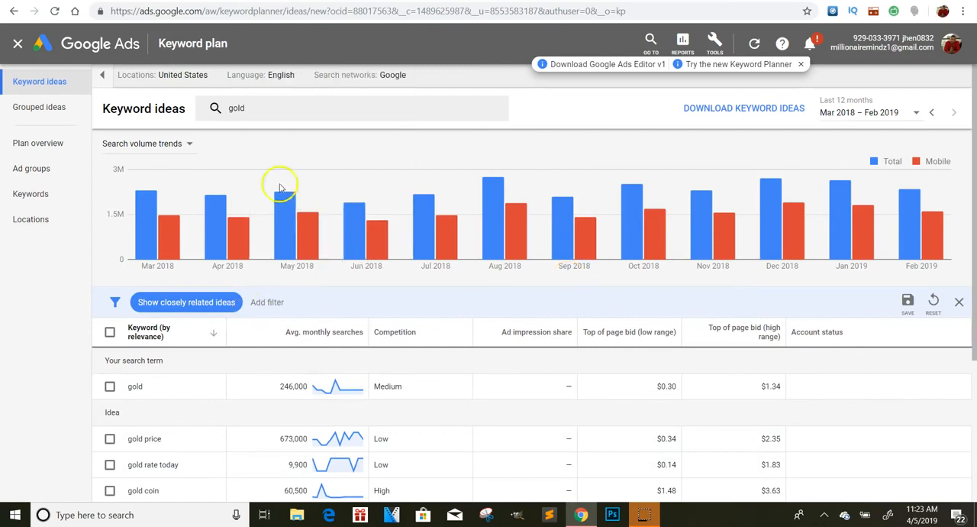
pyautogui.moveTo(310, 260)
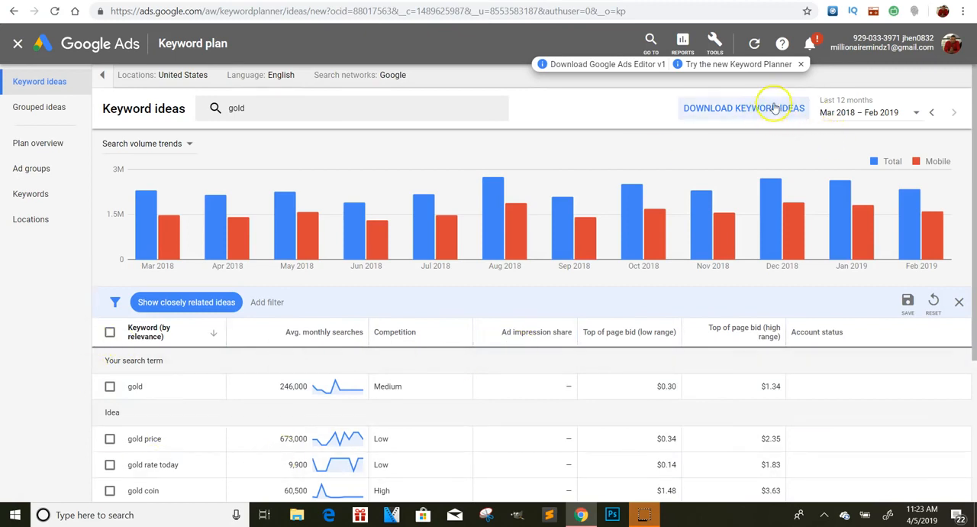
pyautogui.scroll(5, 775, 108)
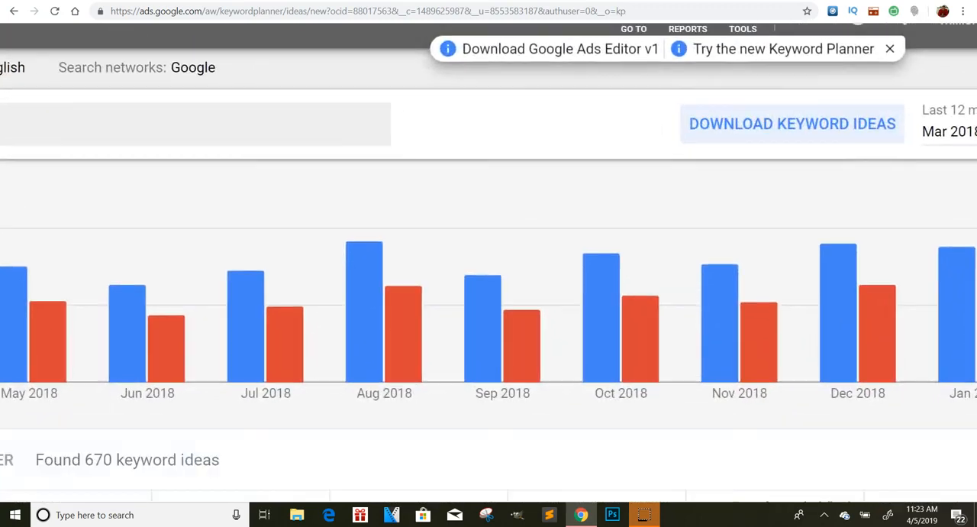
# Return to the campaign's ad group setup and review the broad, phrase and exact match keyword formats
pyautogui.scroll(-5, 775, 108)
pyautogui.hscroll(1, 366, 275)
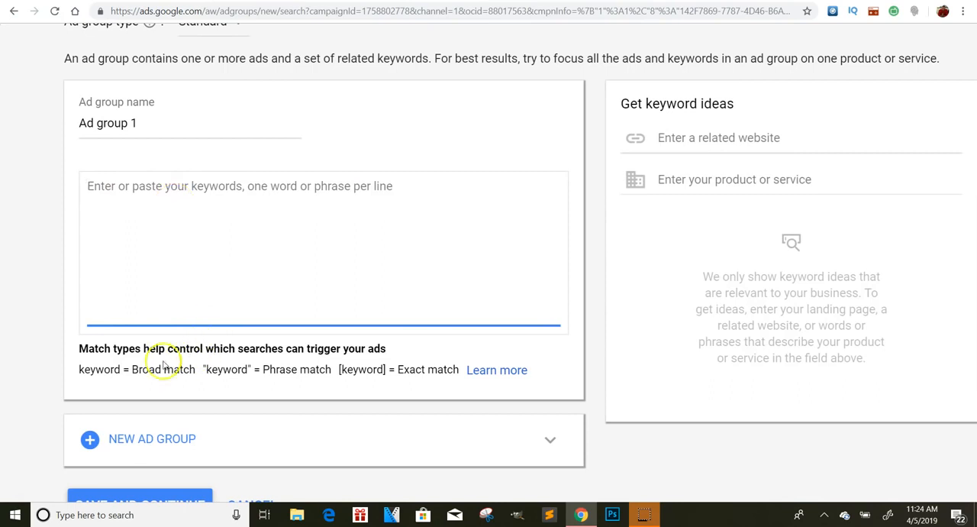
pyautogui.hscroll(-1, 180, 367)
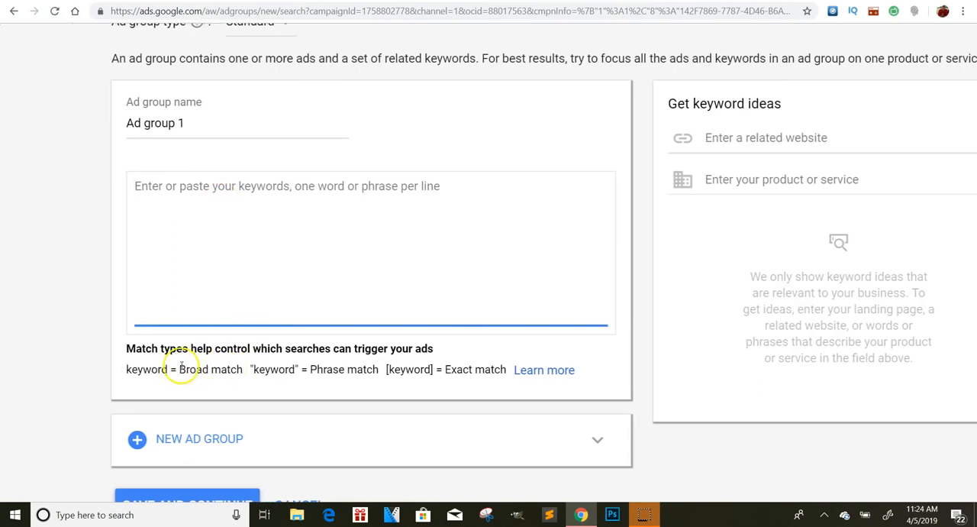
pyautogui.moveTo(386, 371); pyautogui.dragTo(426, 372)
pyautogui.click(433, 384)
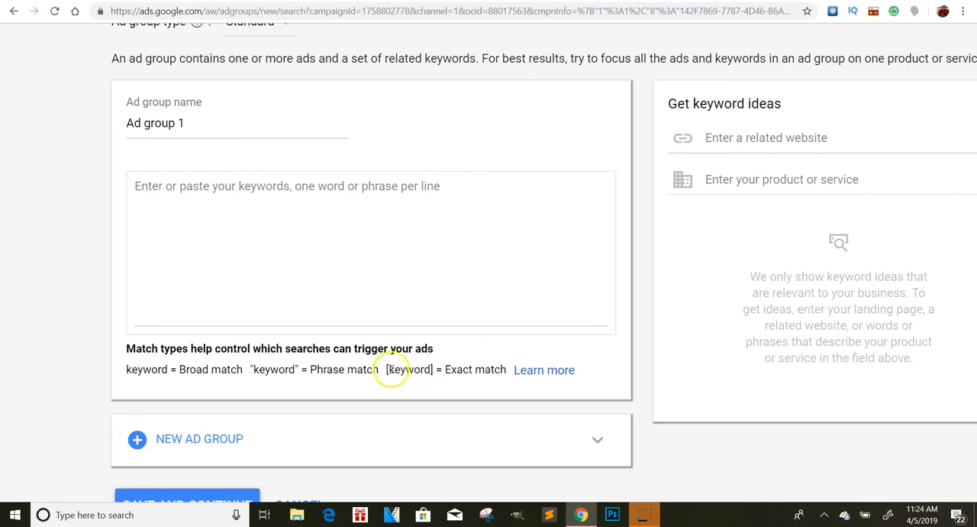
# Add the exact-match keyword [gold] to Ad group 1, then save and continue to ad creation
pyautogui.click(146, 212)
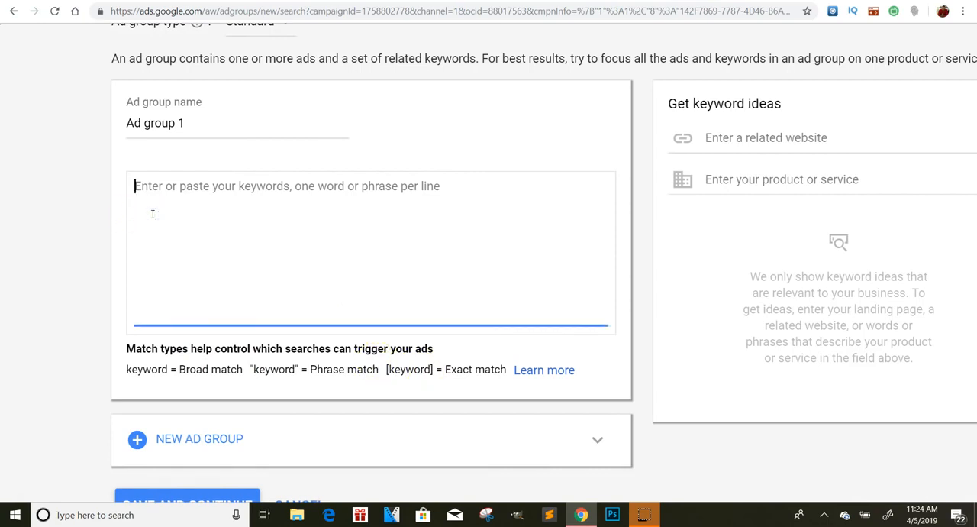
pyautogui.write('[')
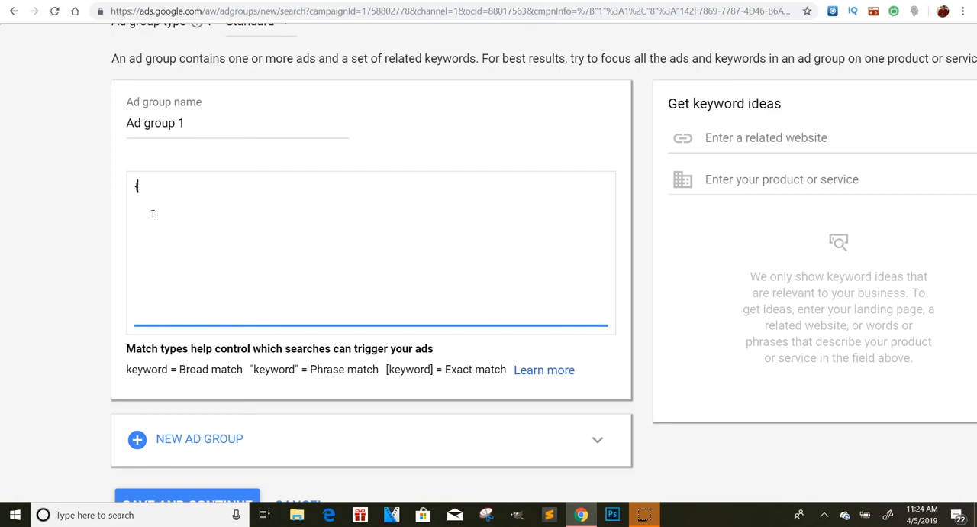
pyautogui.press('BackSpace')
pyautogui.press('BackSpace')
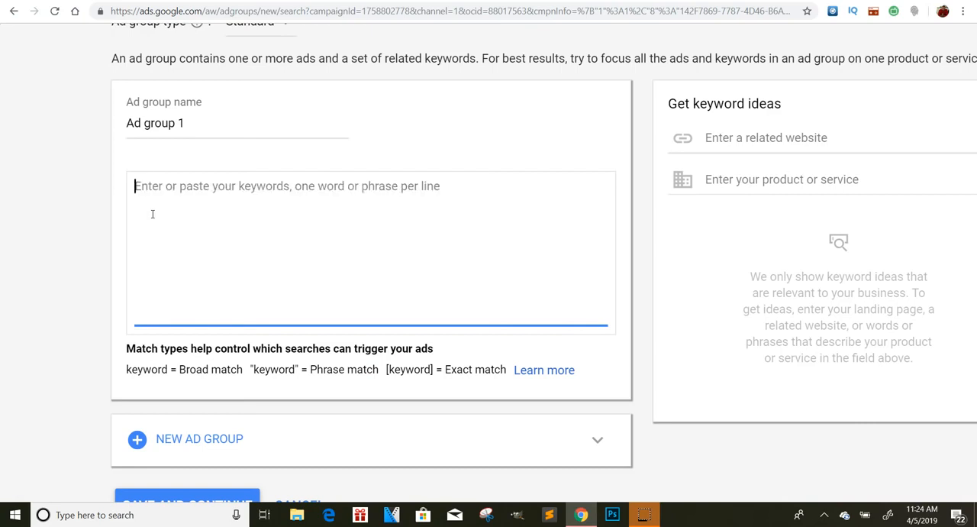
pyautogui.write('[')
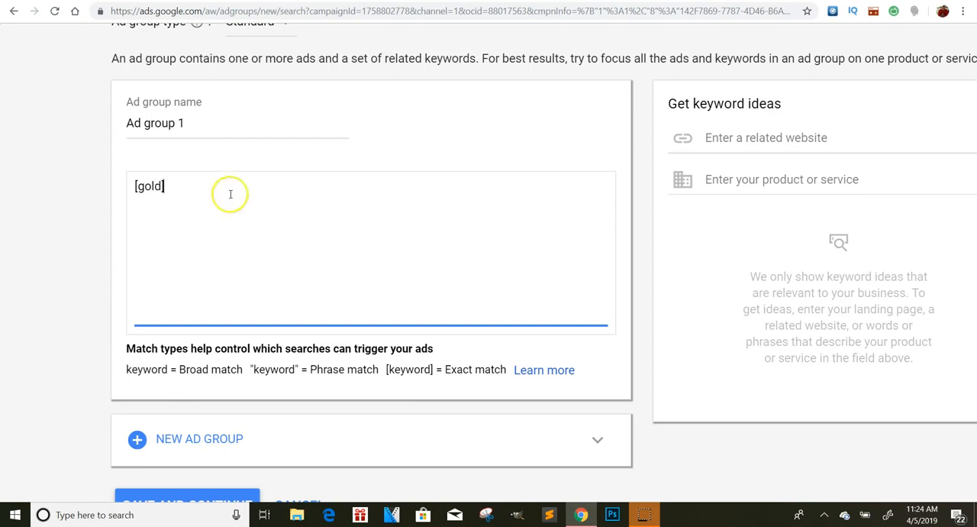
pyautogui.write('gold]')
pyautogui.press('Return')
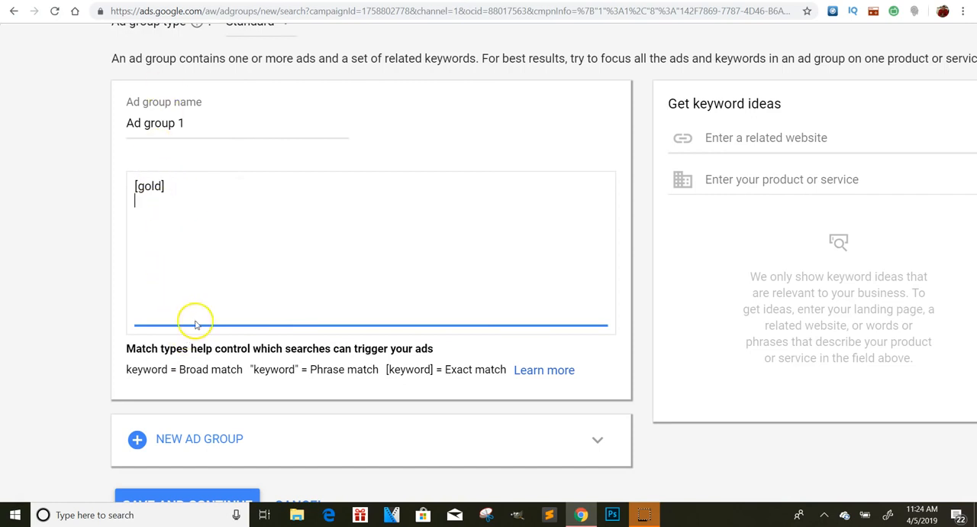
pyautogui.scroll(-1, 326, 241)
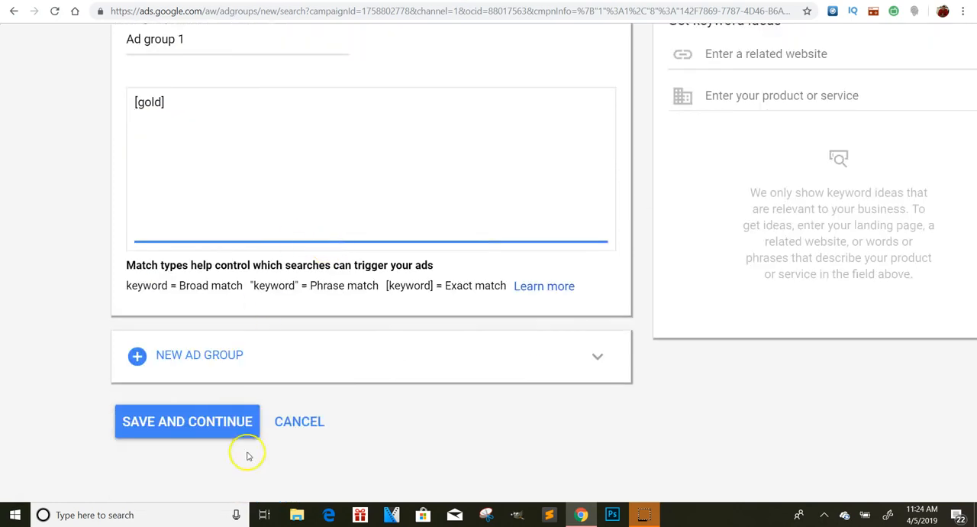
pyautogui.click(226, 415)
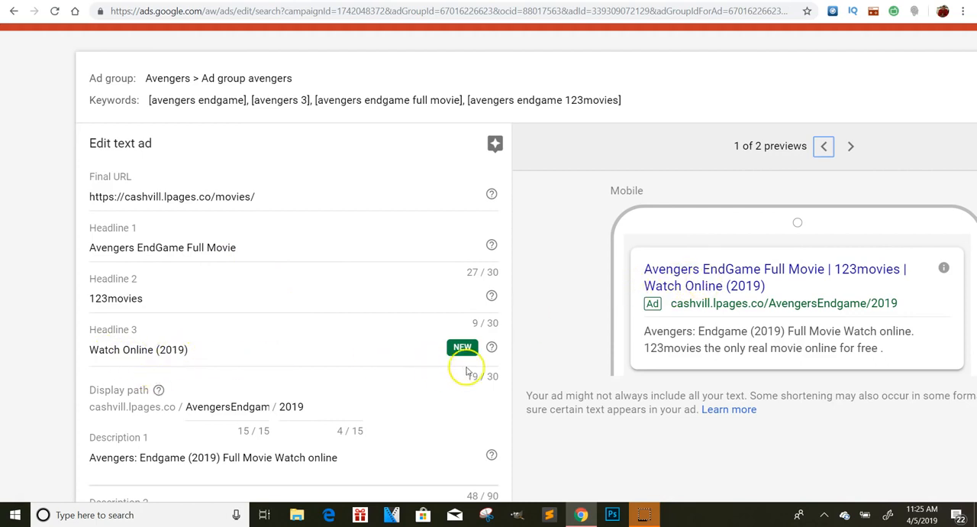
# Examine the existing Avengers text ad's final URL, headlines, display path, descriptions, preview and Ad URL options as an example
pyautogui.scroll(5, 138, 405)
pyautogui.hscroll(-1, 138, 404)
pyautogui.scroll(-1, 413, 263)
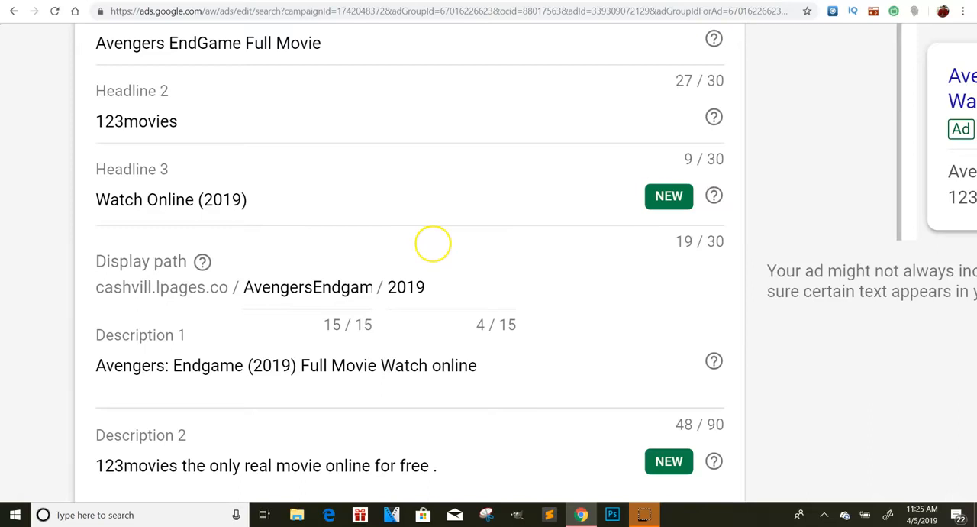
pyautogui.scroll(-3, 432, 247)
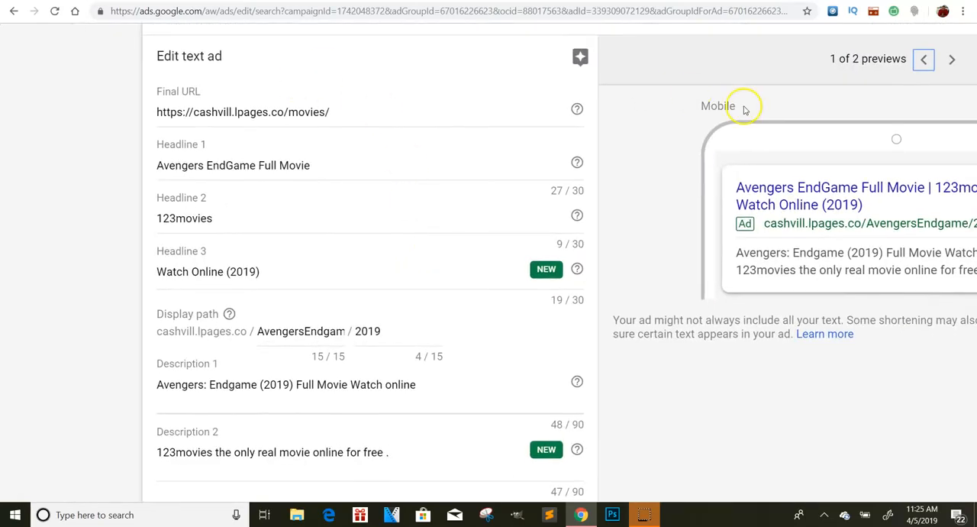
pyautogui.hscroll(3, 744, 103)
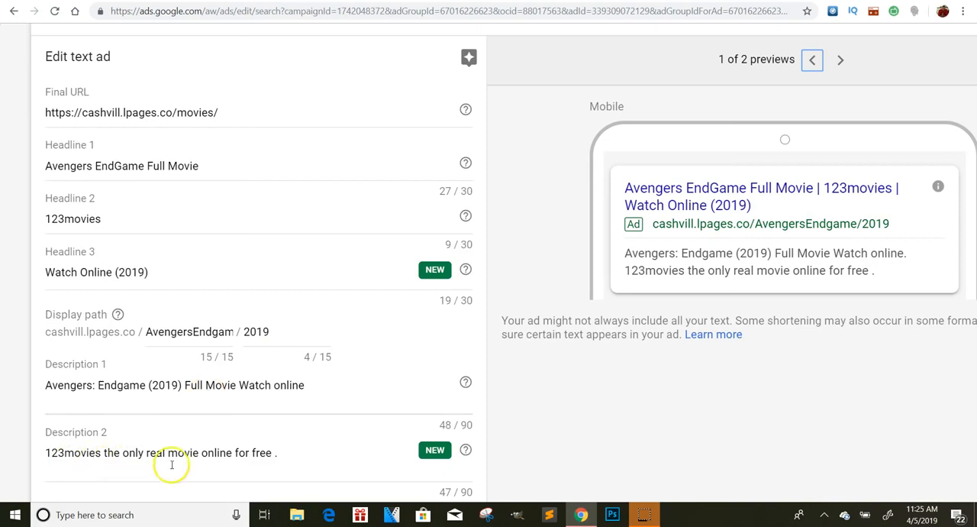
pyautogui.scroll(-1, 170, 462)
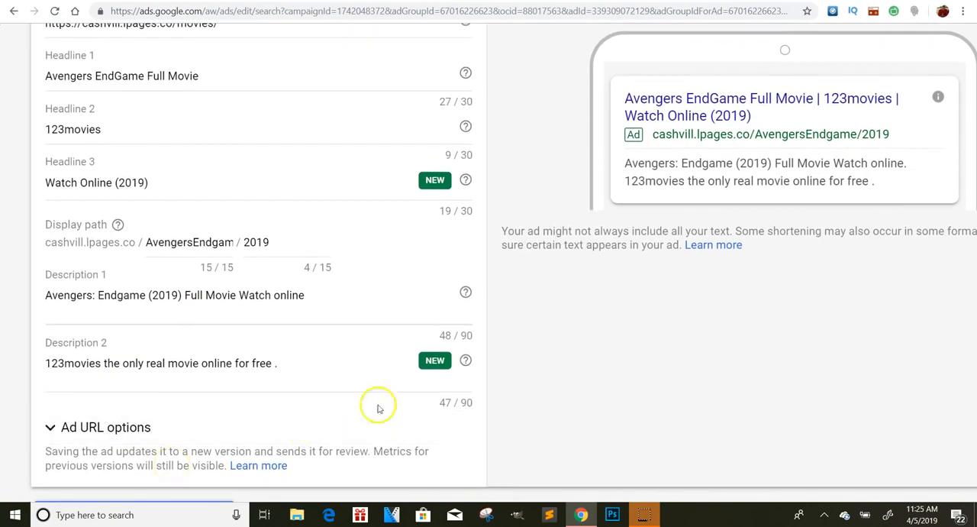
pyautogui.scroll(-1, 193, 339)
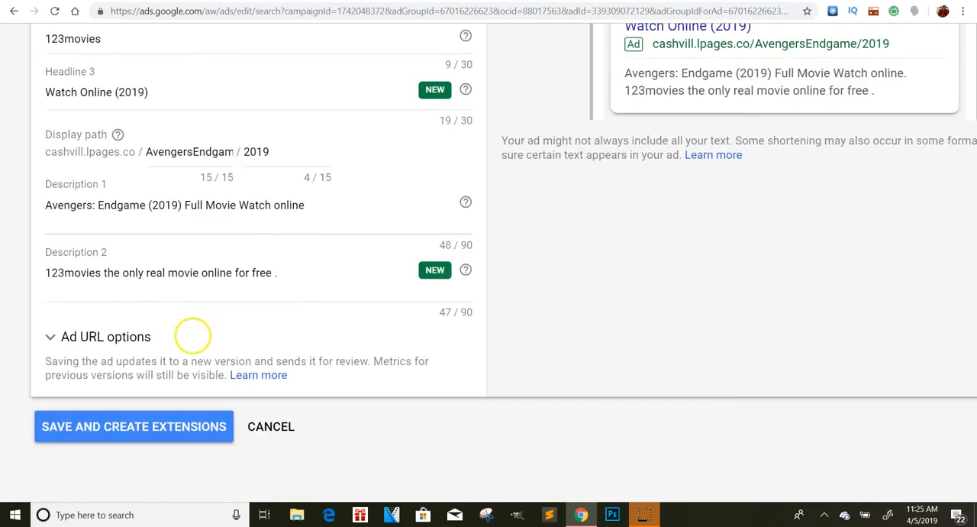
pyautogui.click(75, 336)
pyautogui.click(76, 336)
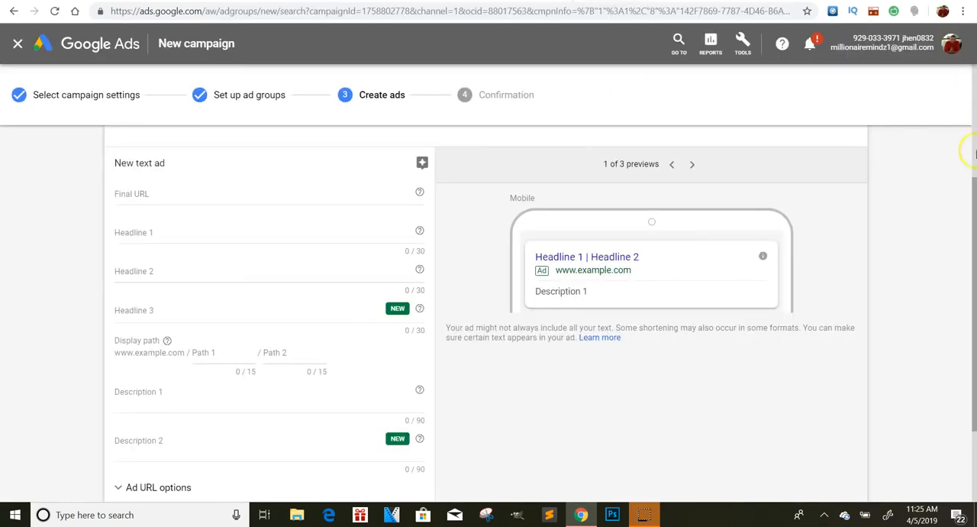
# Look over the new campaign's text ad form for Ad group 1 and compare it with the existing Avengers ad
pyautogui.moveTo(973, 202); pyautogui.dragTo(973, 130)
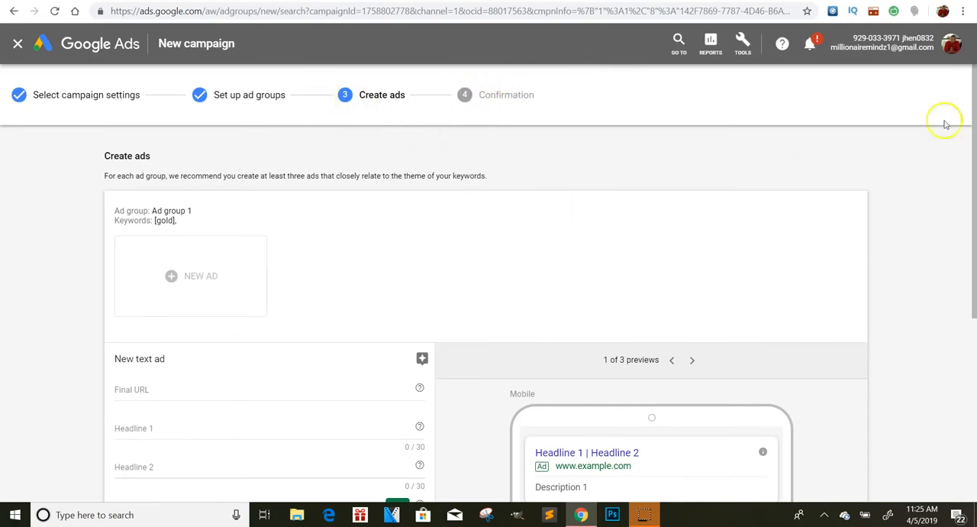
pyautogui.moveTo(974, 92); pyautogui.dragTo(974, 71)
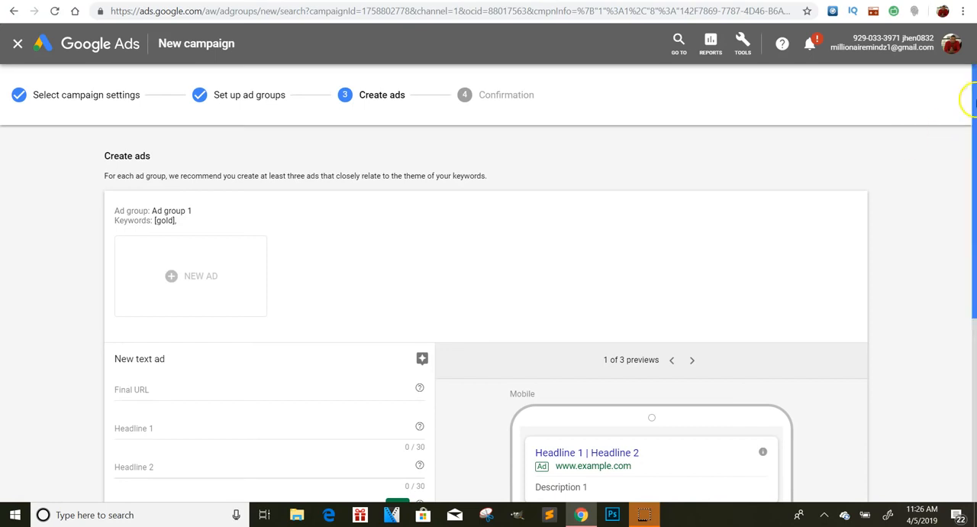
pyautogui.moveTo(971, 136); pyautogui.dragTo(974, 250)
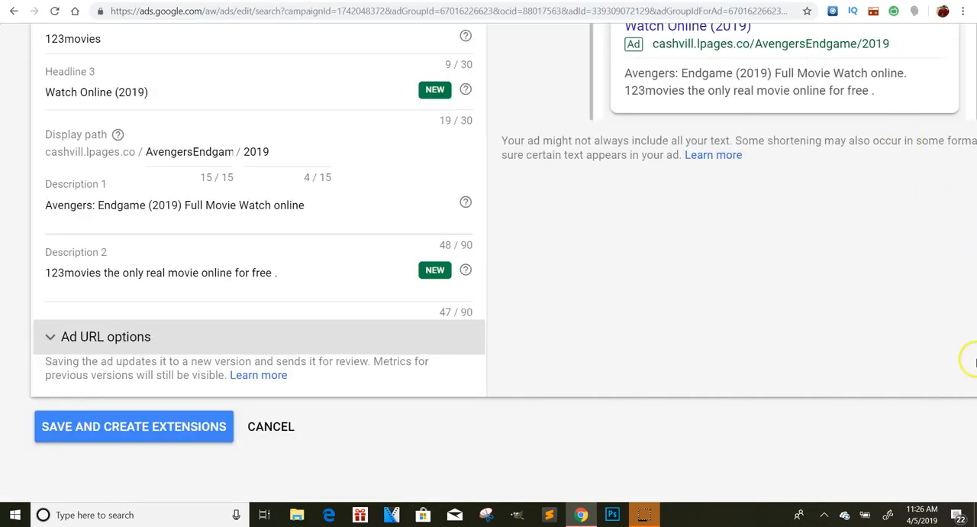
pyautogui.scroll(3, 972, 207)
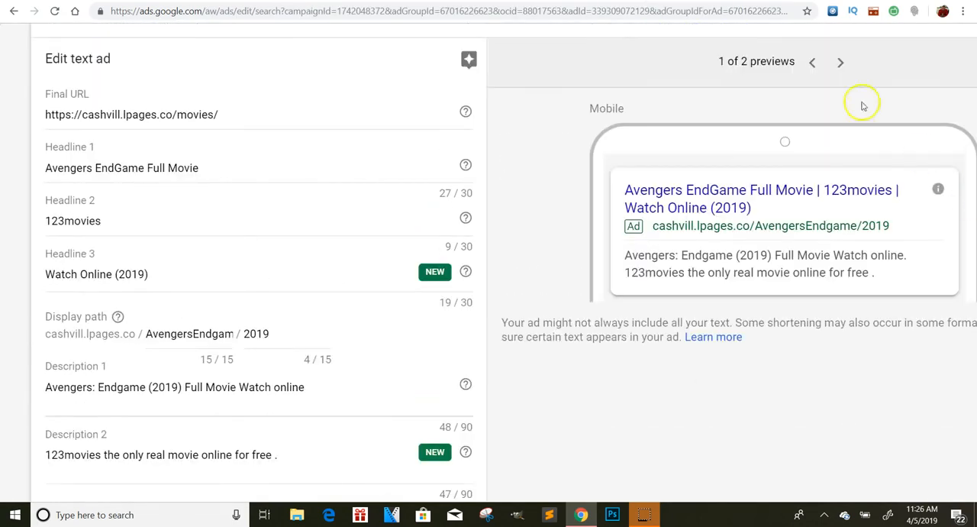